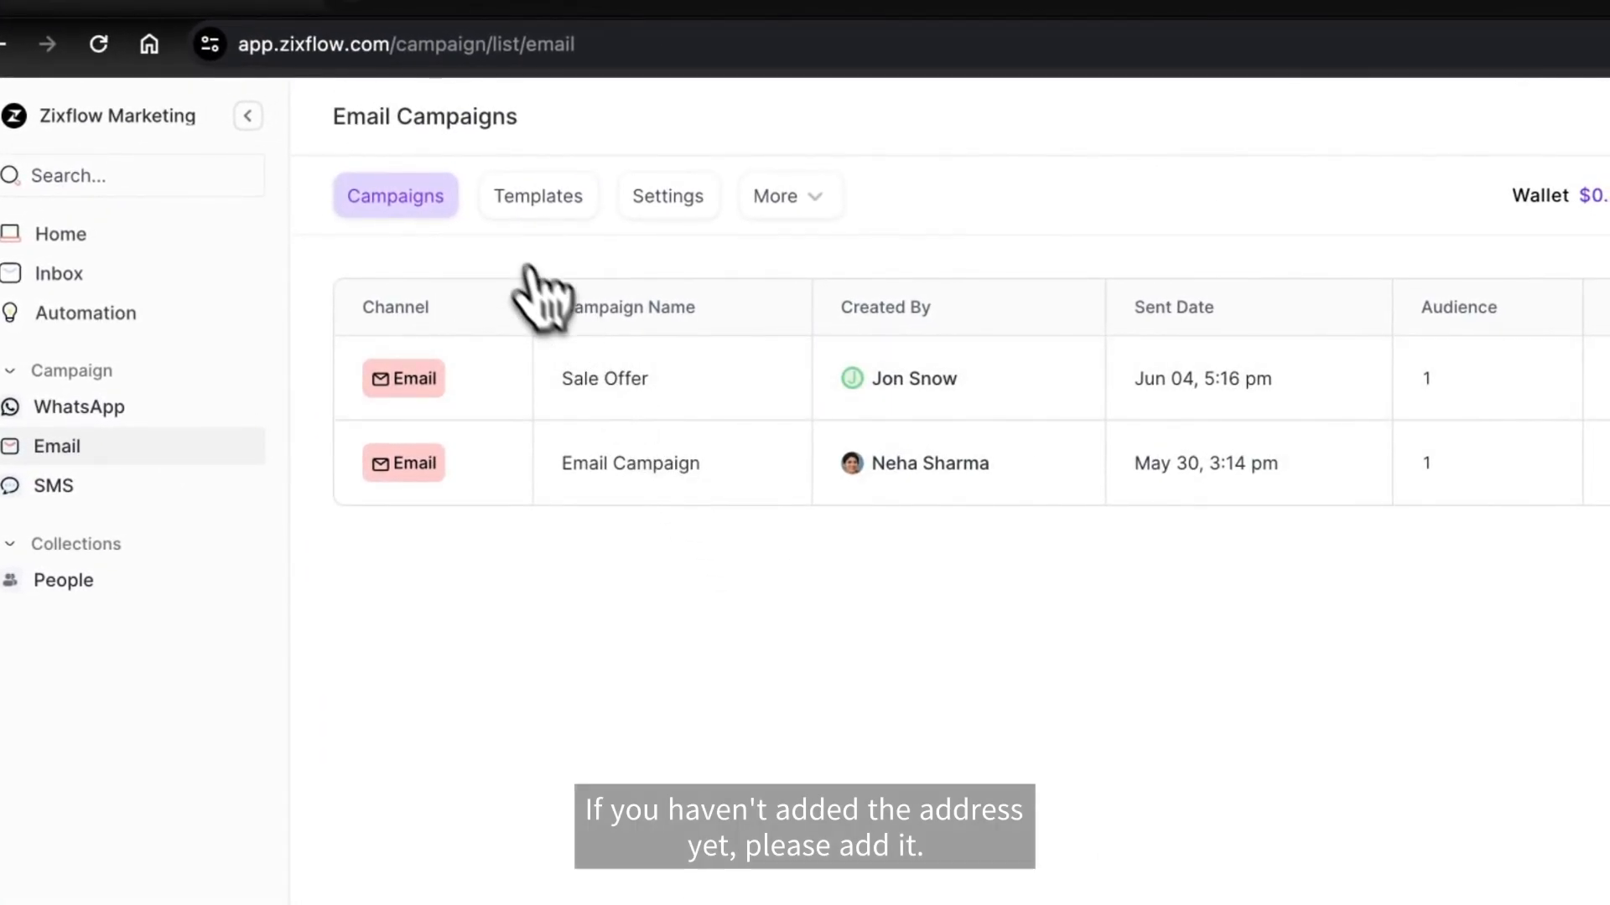
View the domain verification settings for email campaigns and check the Add Domain form without adding a domain
left_click(669, 198)
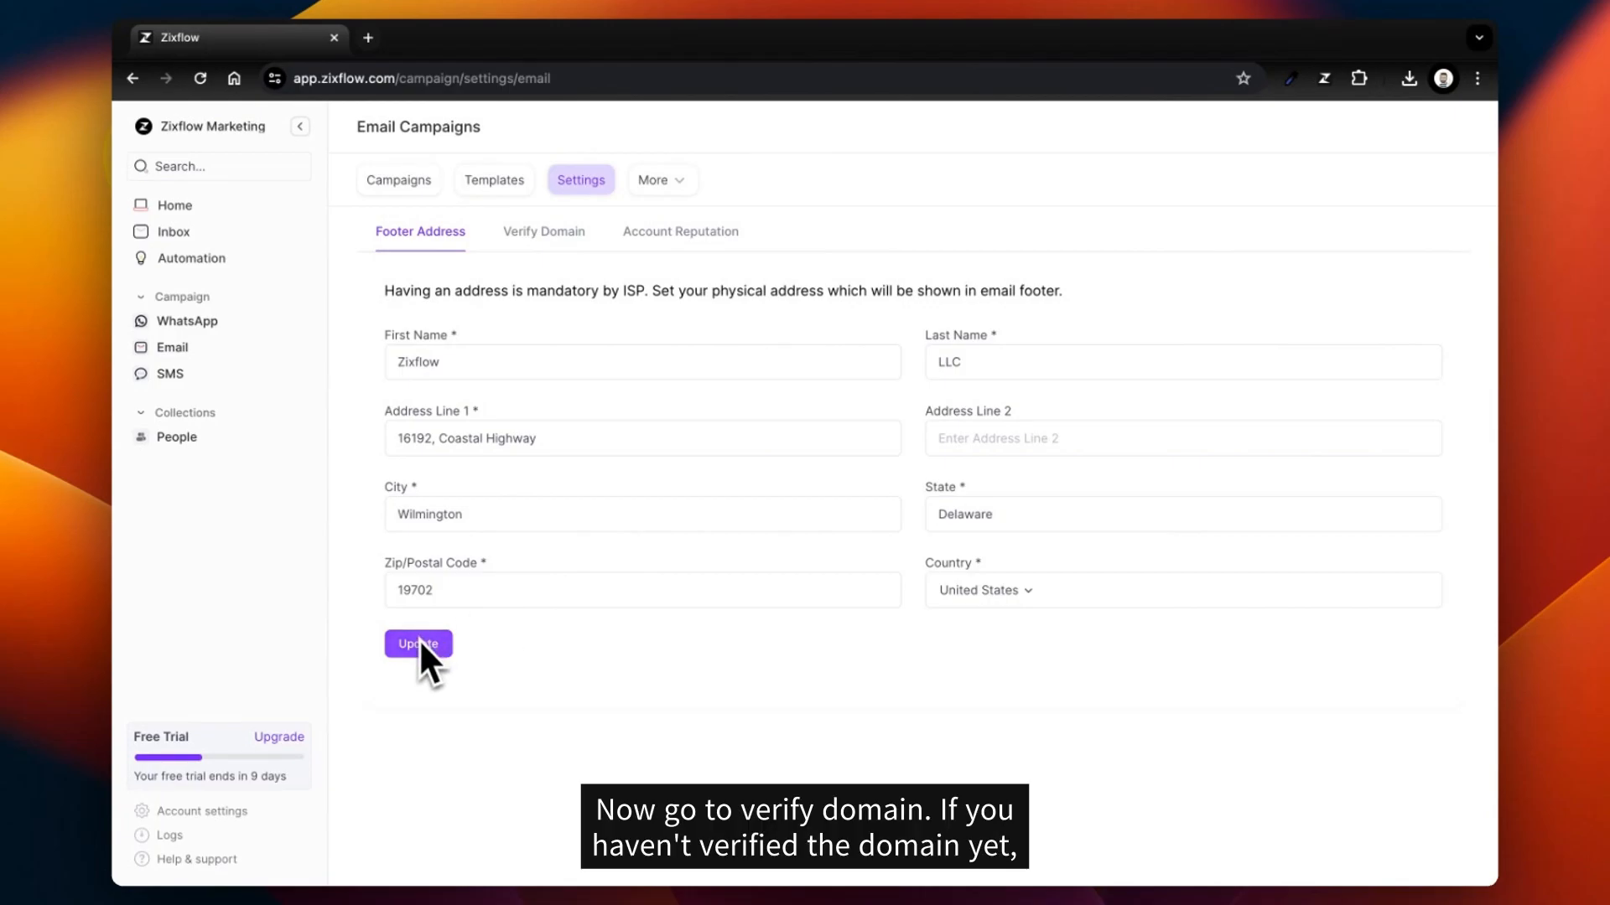
left_click(544, 233)
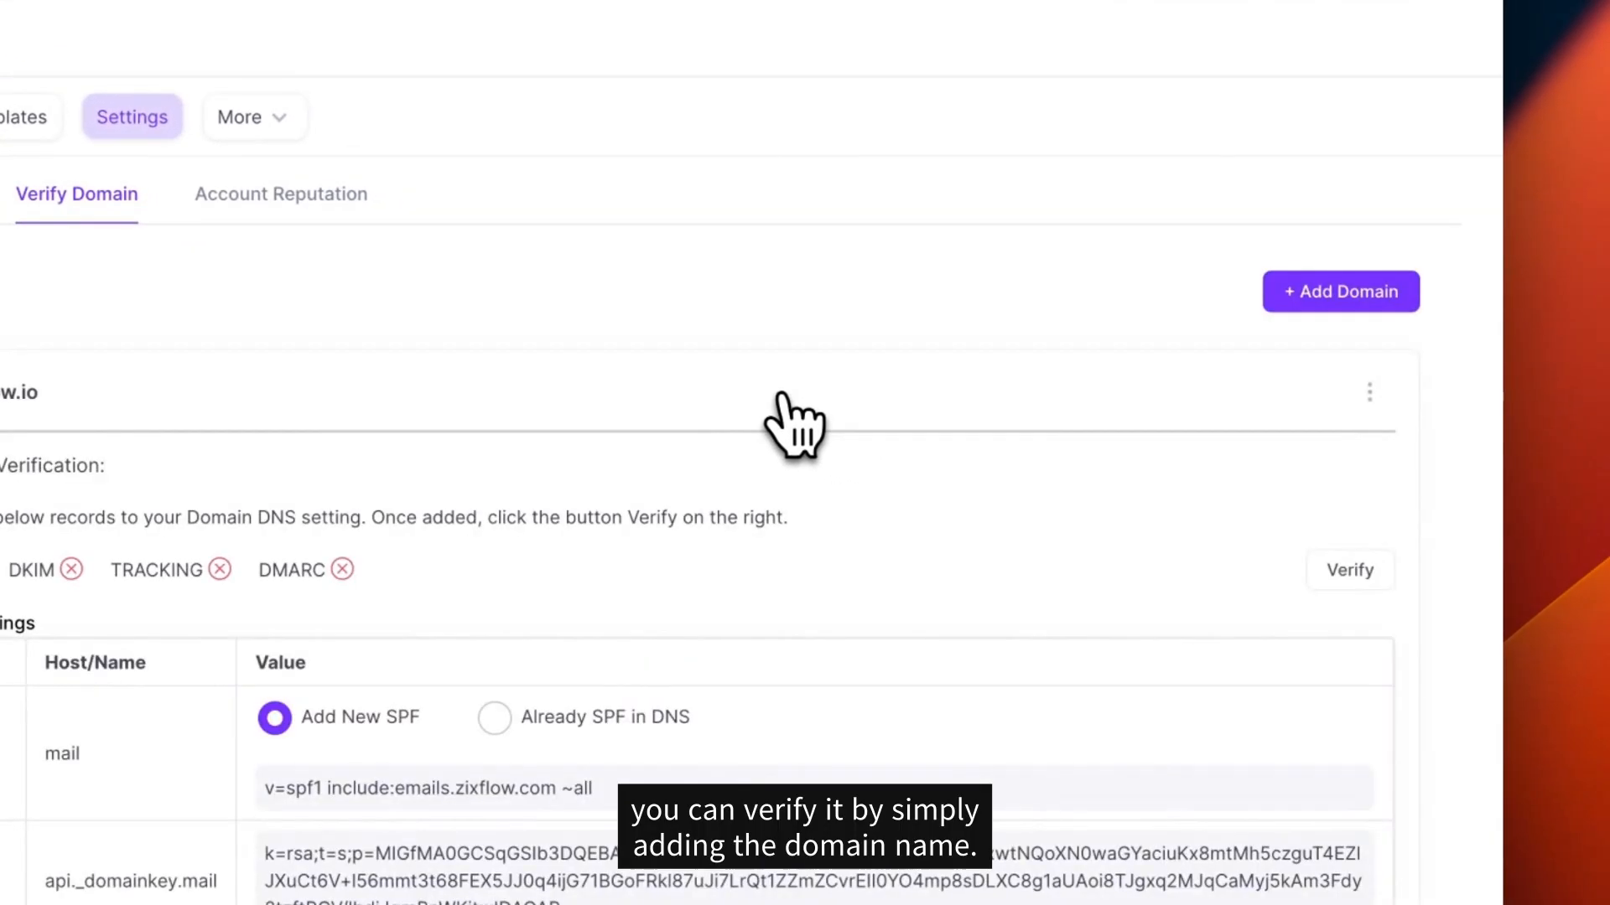
left_click(1325, 312)
left_click(690, 340)
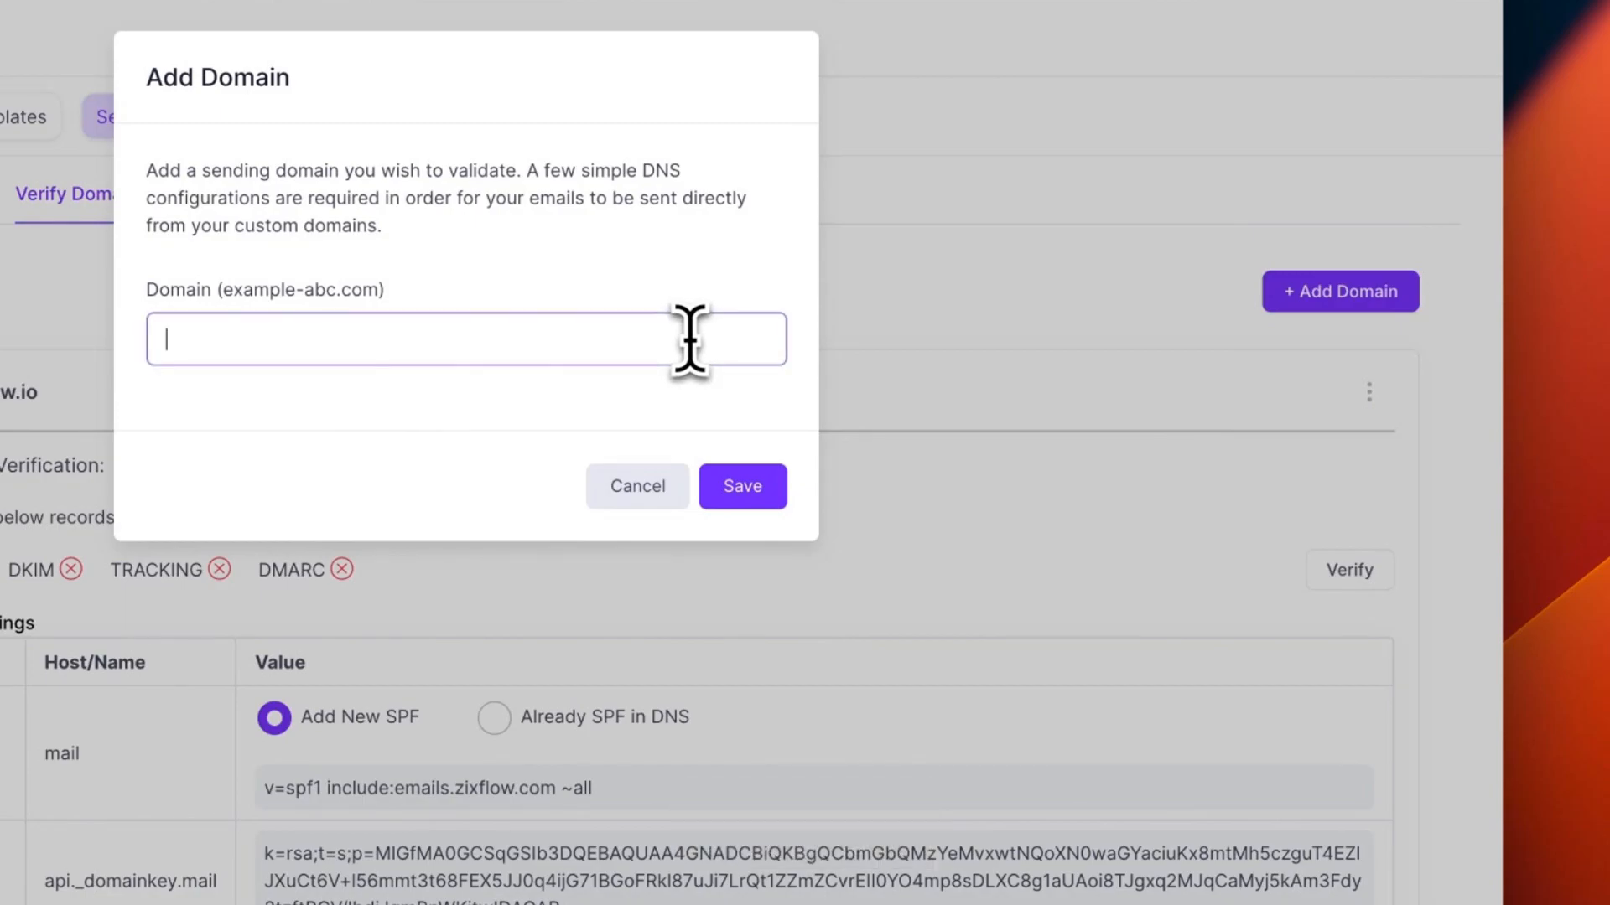
left_click(681, 491)
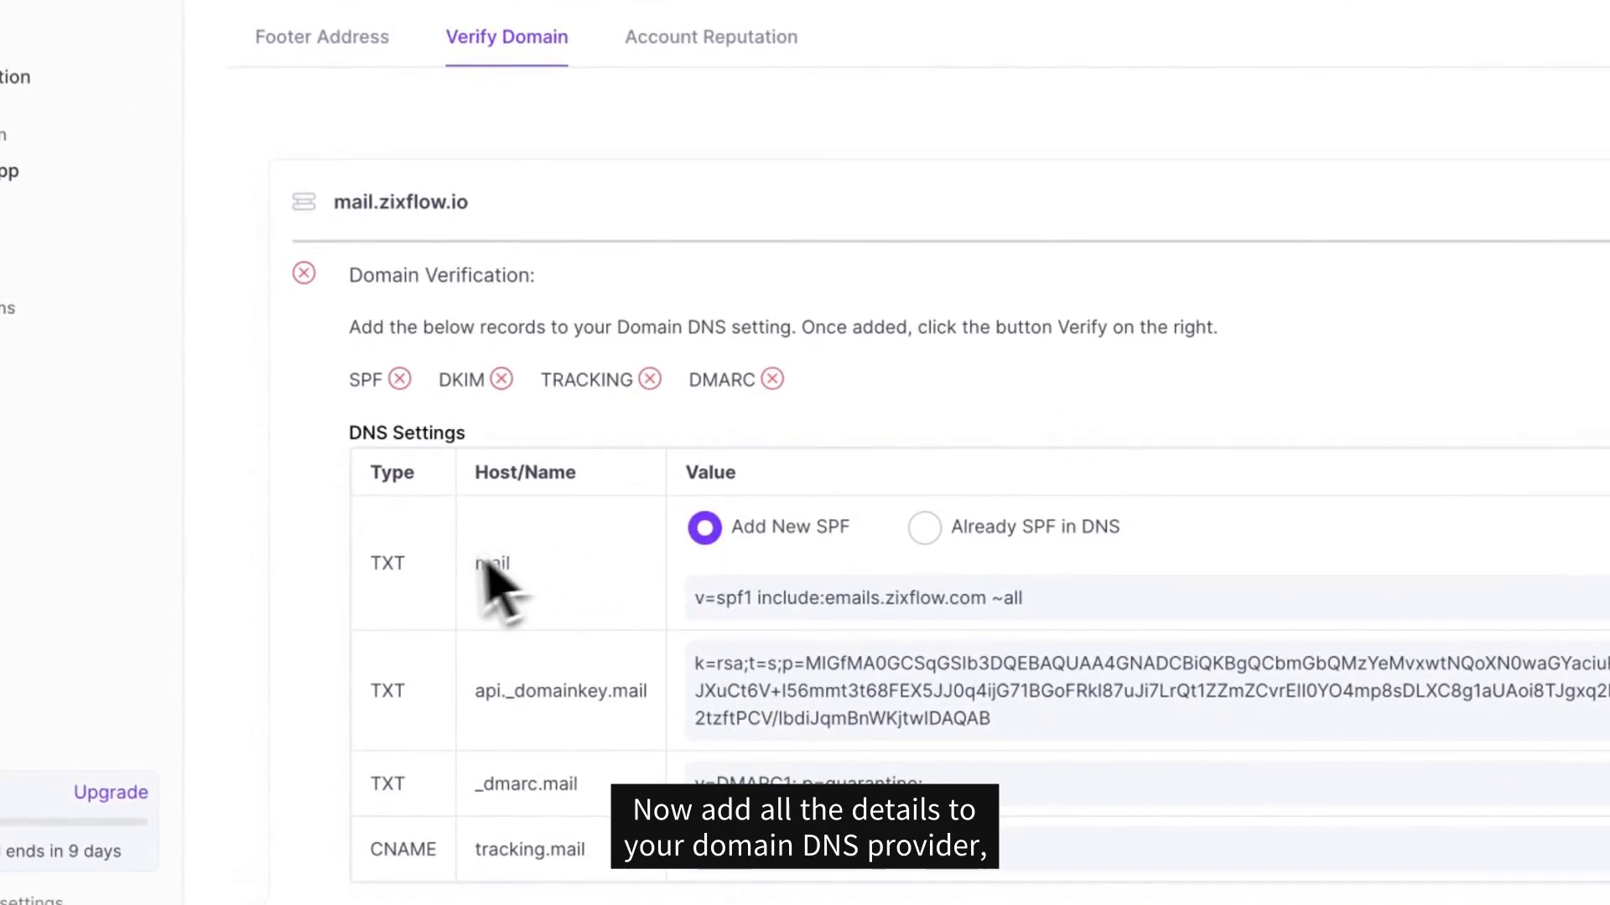
Highlight the SPF record's host and value for mail.zixflow.io, and check the domain's further options
double_click(447, 567)
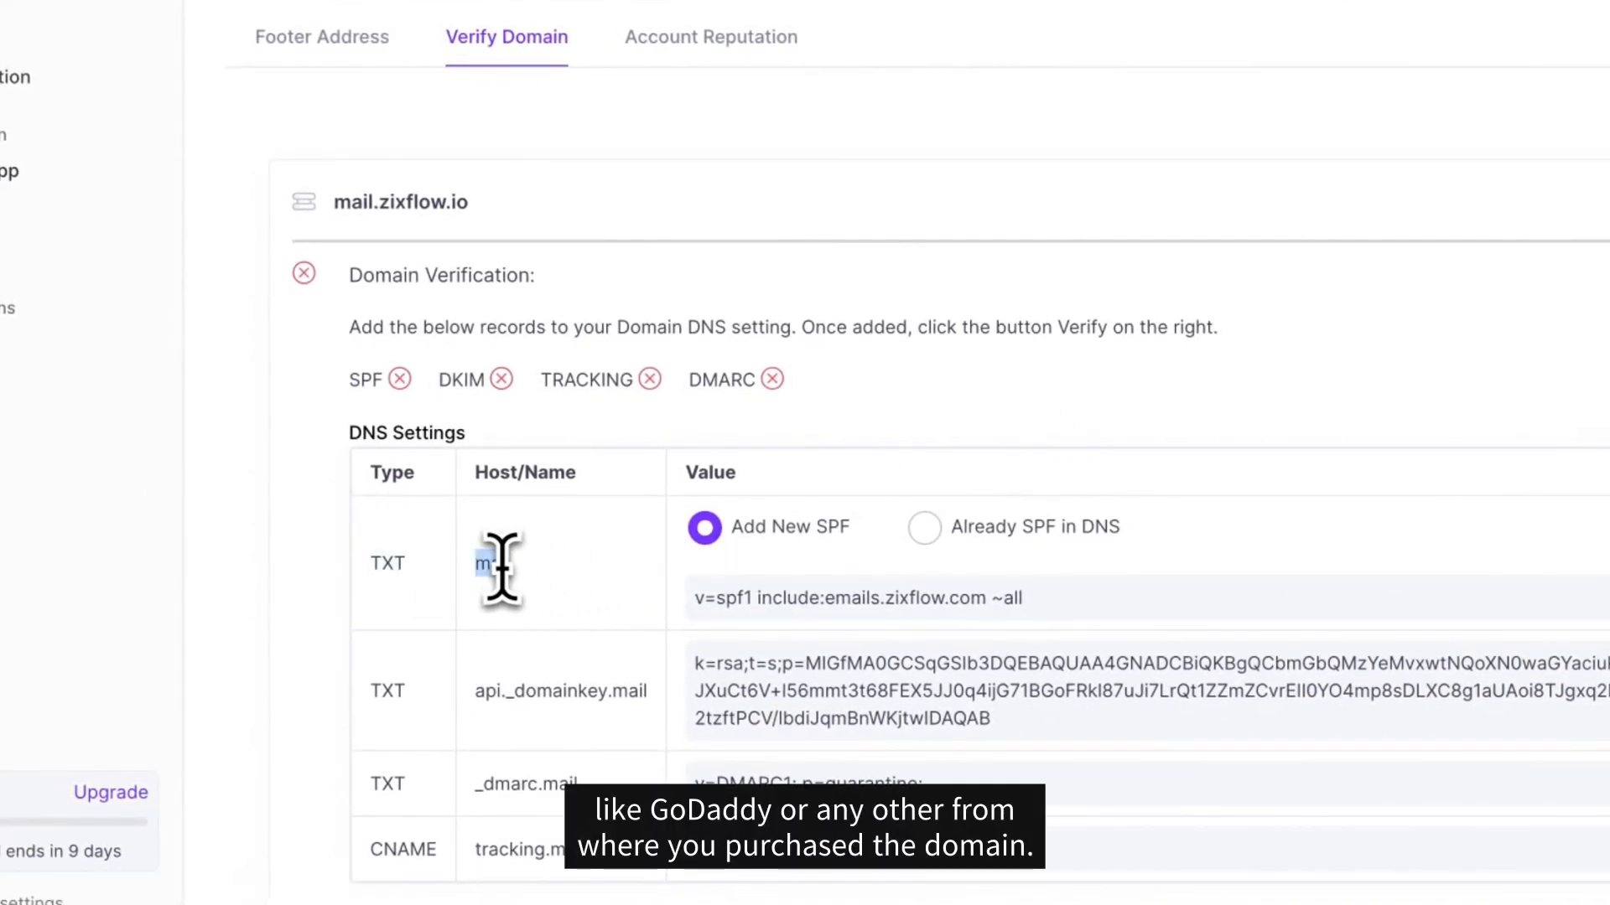
triple_click(753, 601)
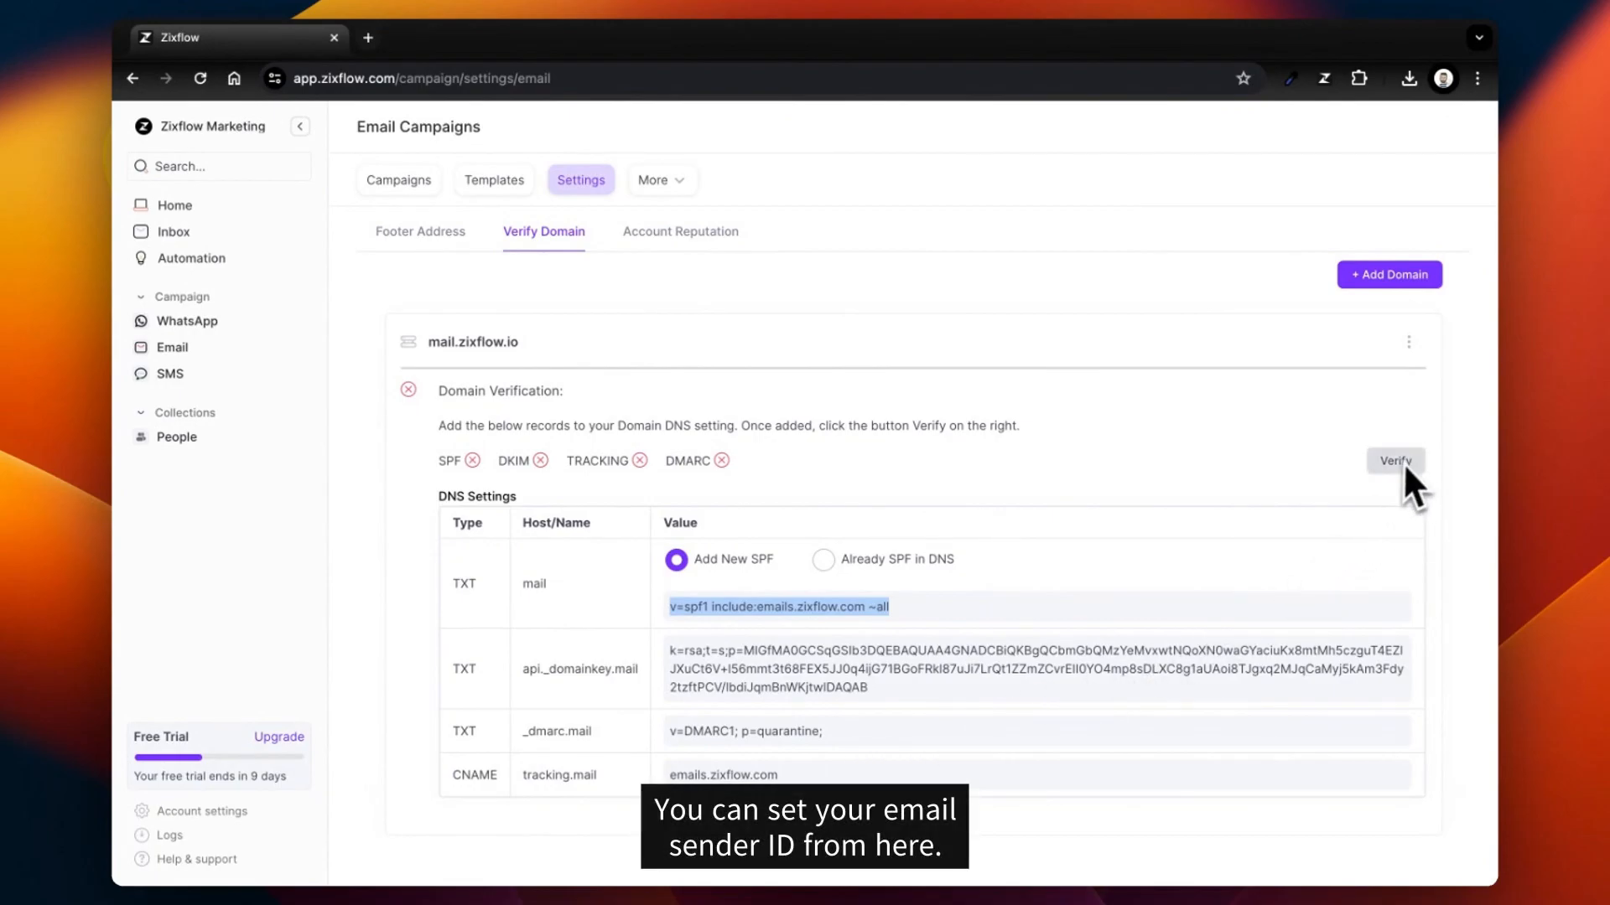
left_click(1409, 342)
left_click(1375, 384)
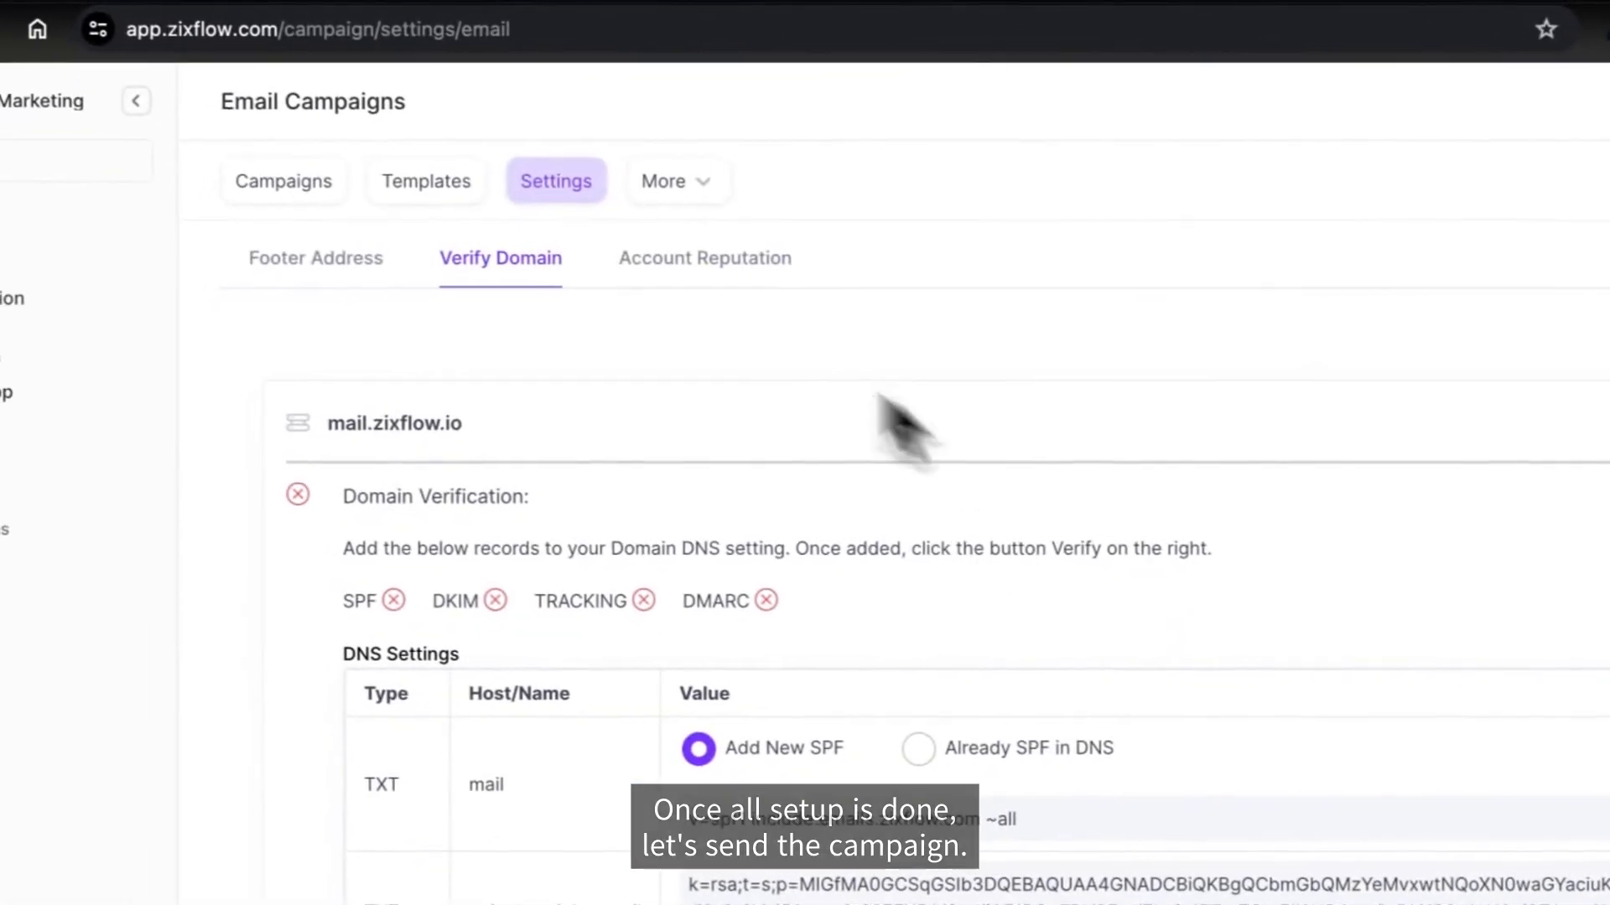
Start a new email campaign from the campaign list and go through its campaign name and from name fields
left_click(193, 168)
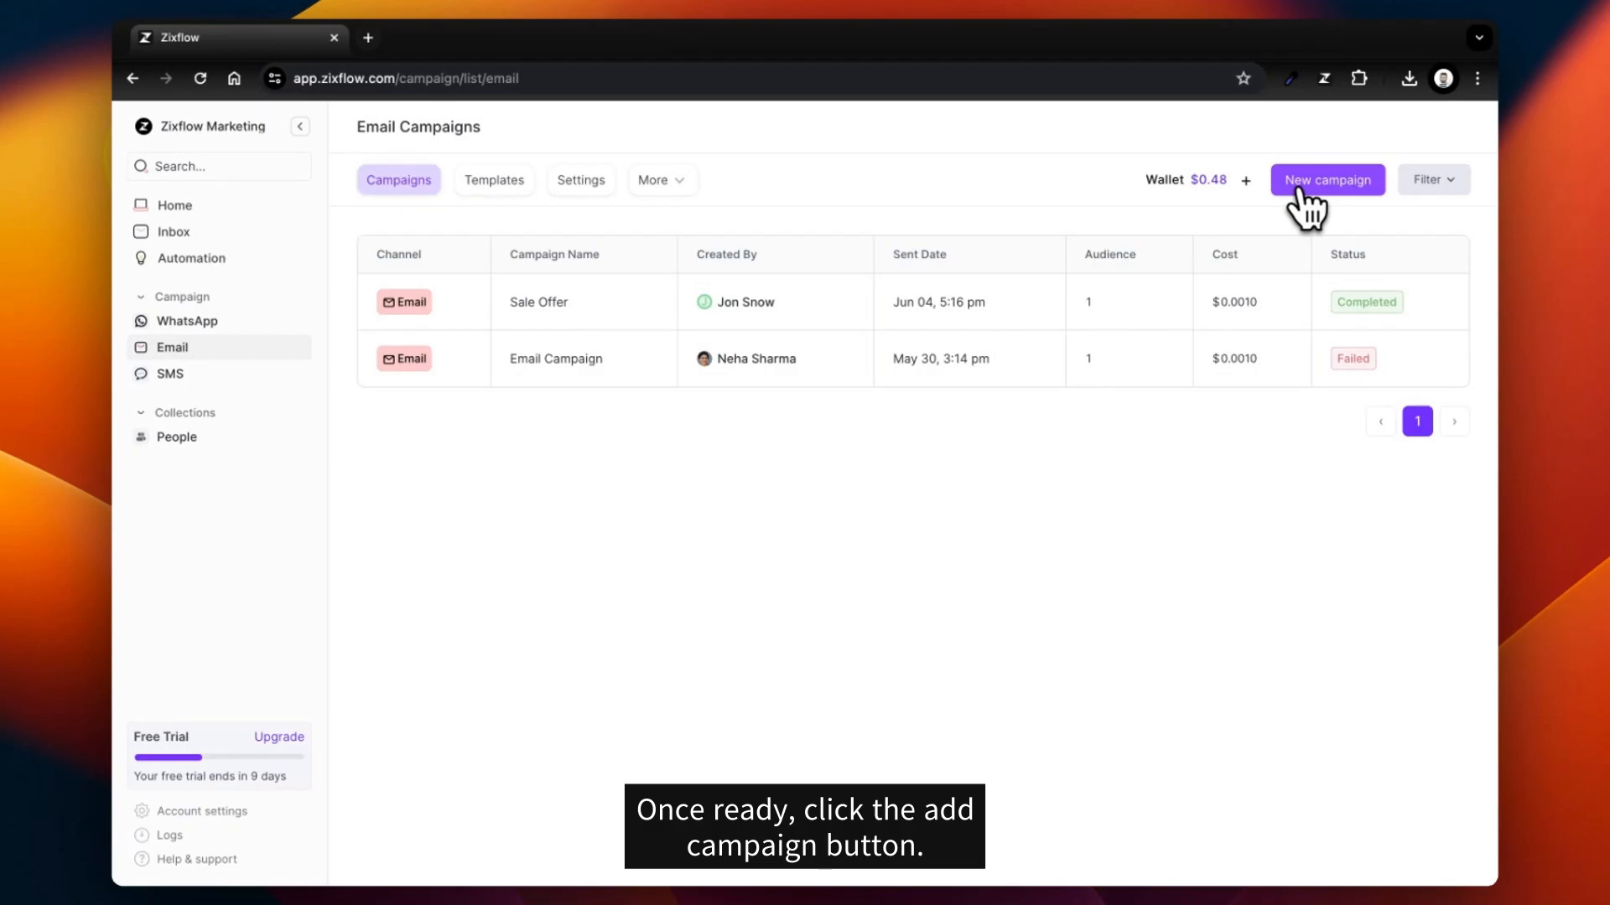
left_click(1300, 193)
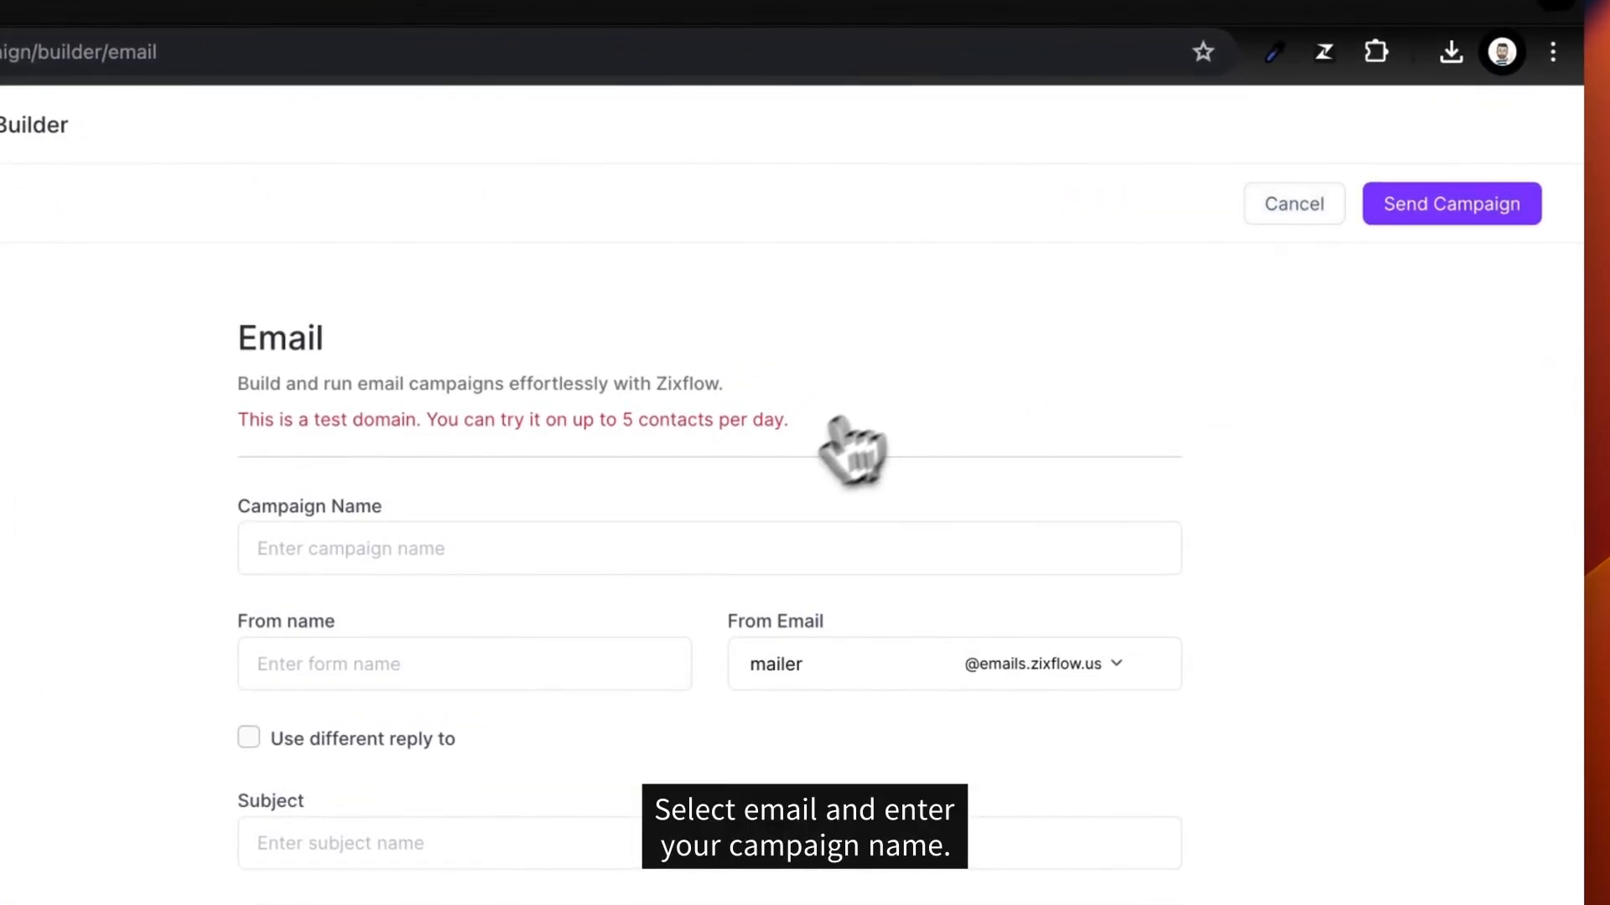
scroll(712, 564, "down", 3)
left_click(640, 425)
scroll(647, 460, "down", 2)
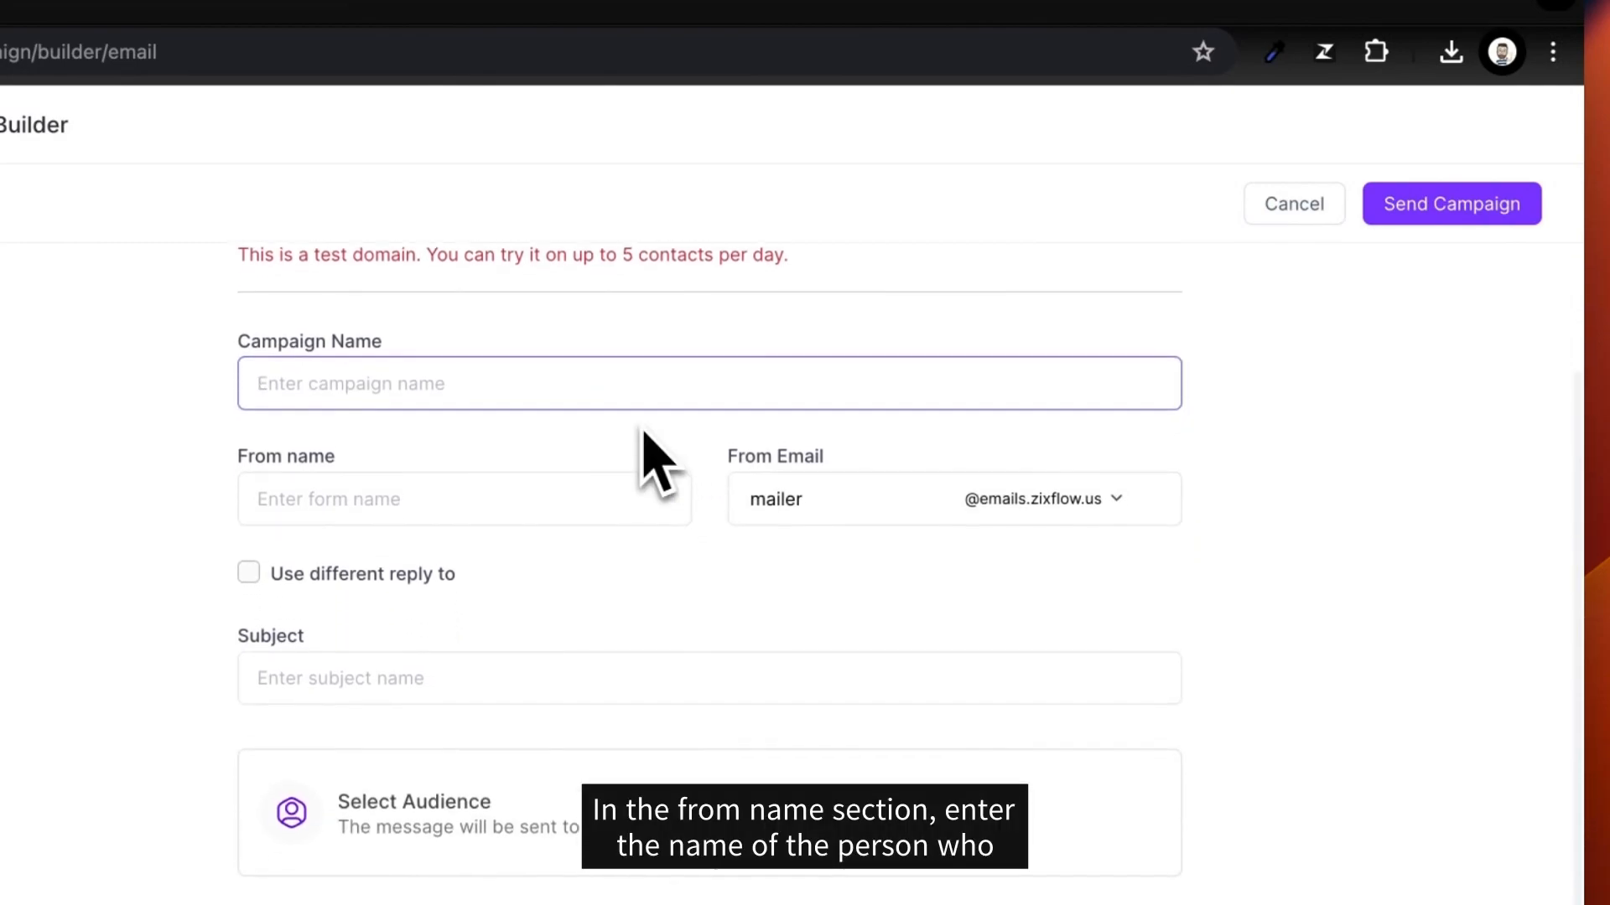
left_click(575, 436)
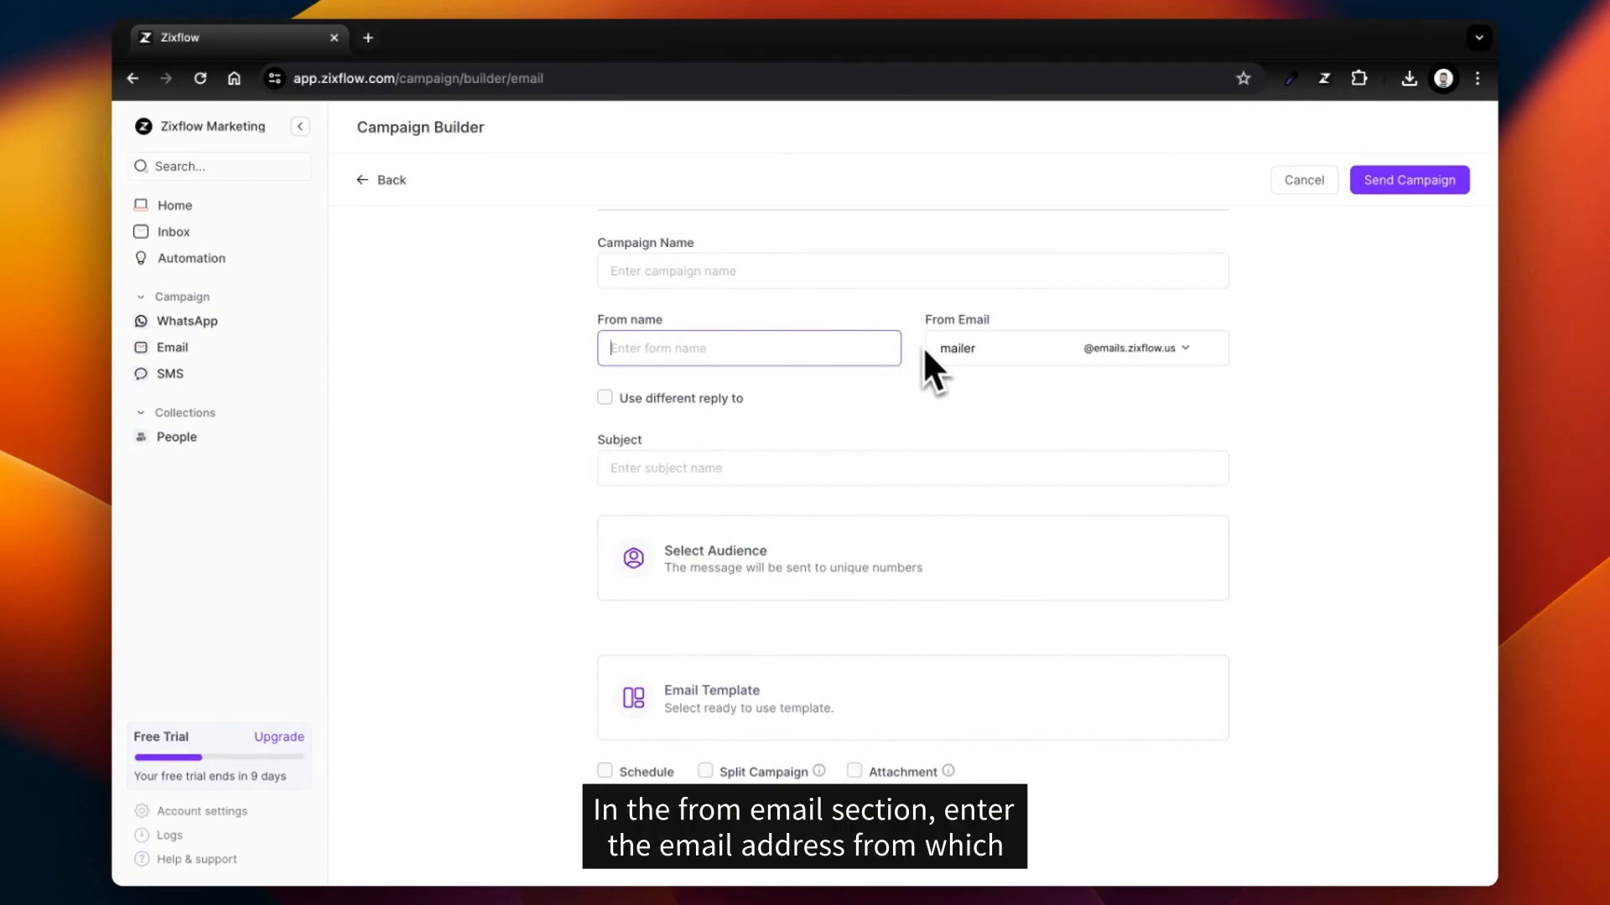
Check the sender prefix and the available sending domains for the From Email, keeping the current domain
left_click_drag(934, 349, 978, 349)
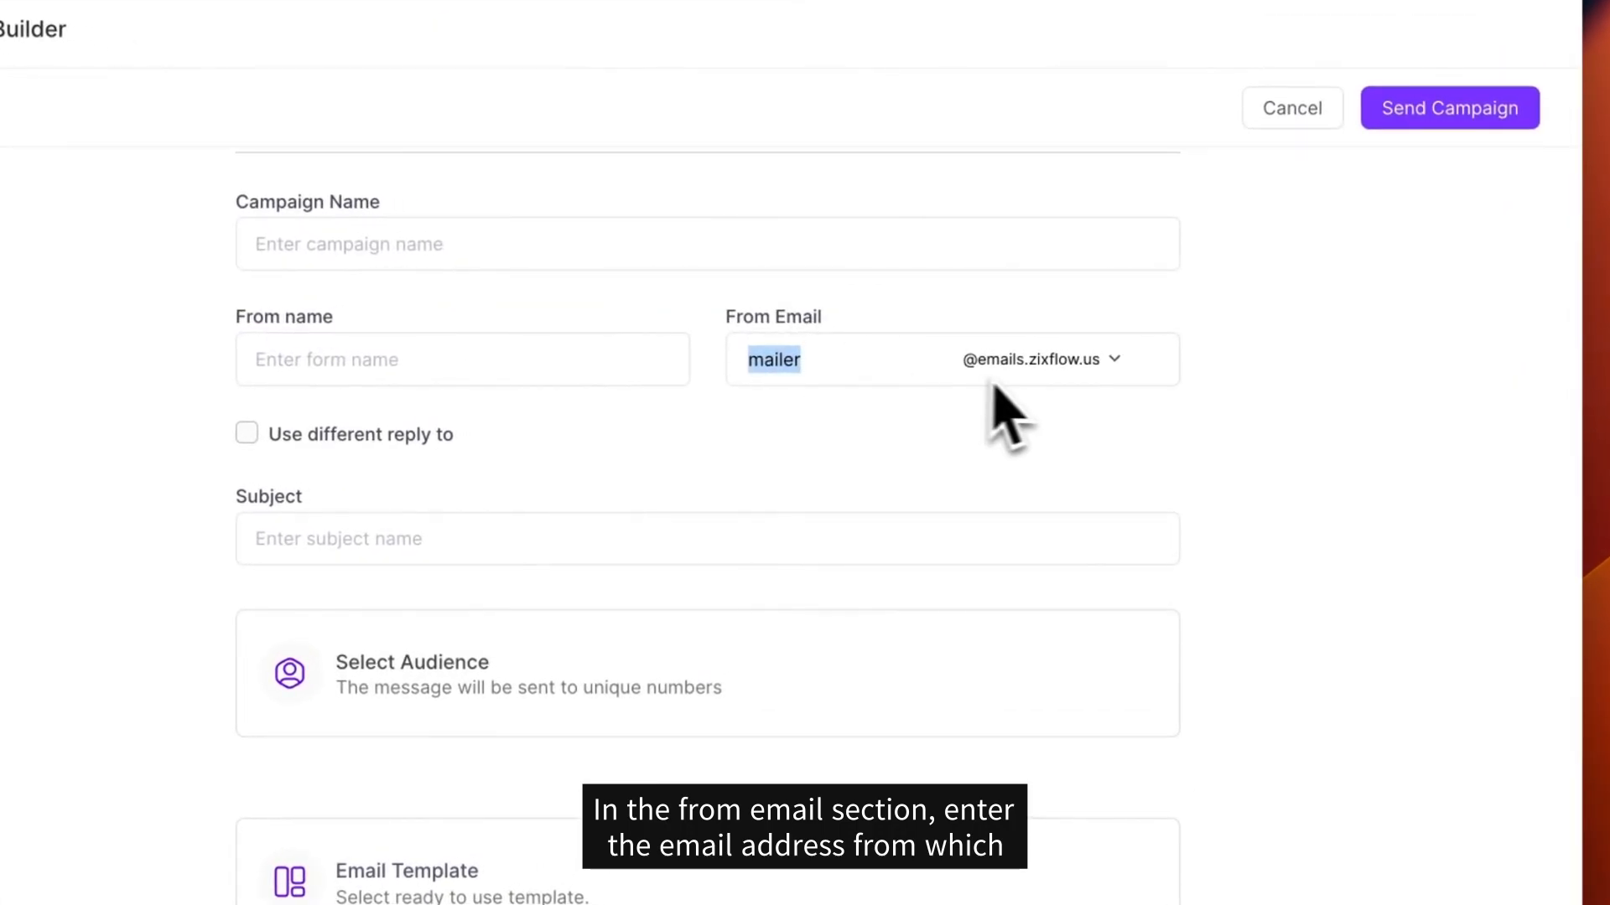
left_click(1083, 358)
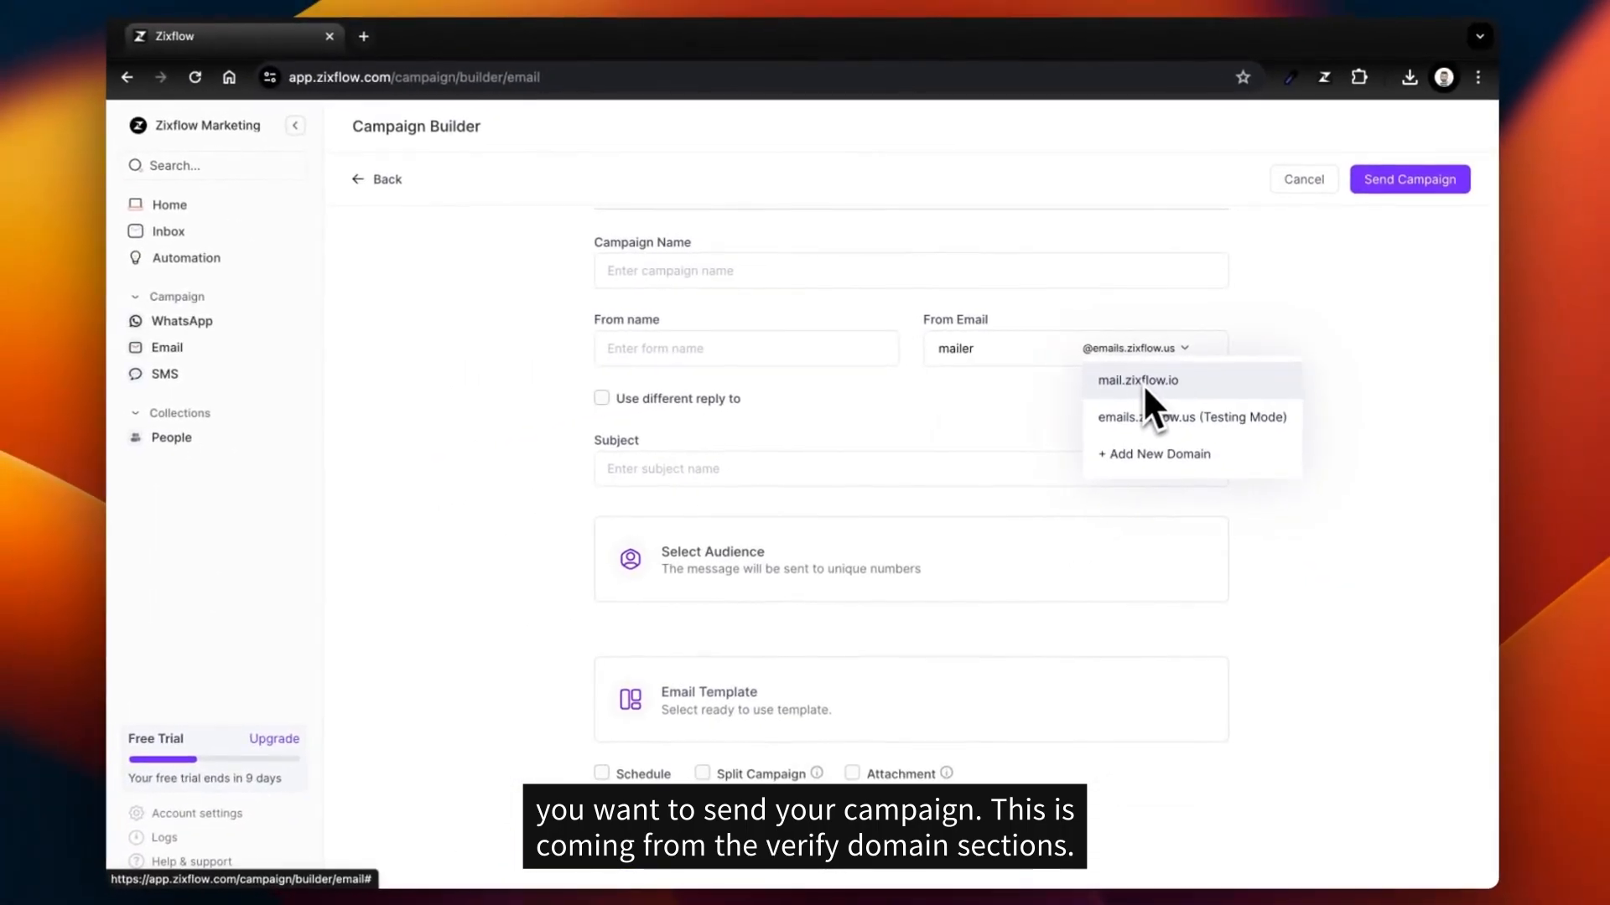
left_click(1039, 403)
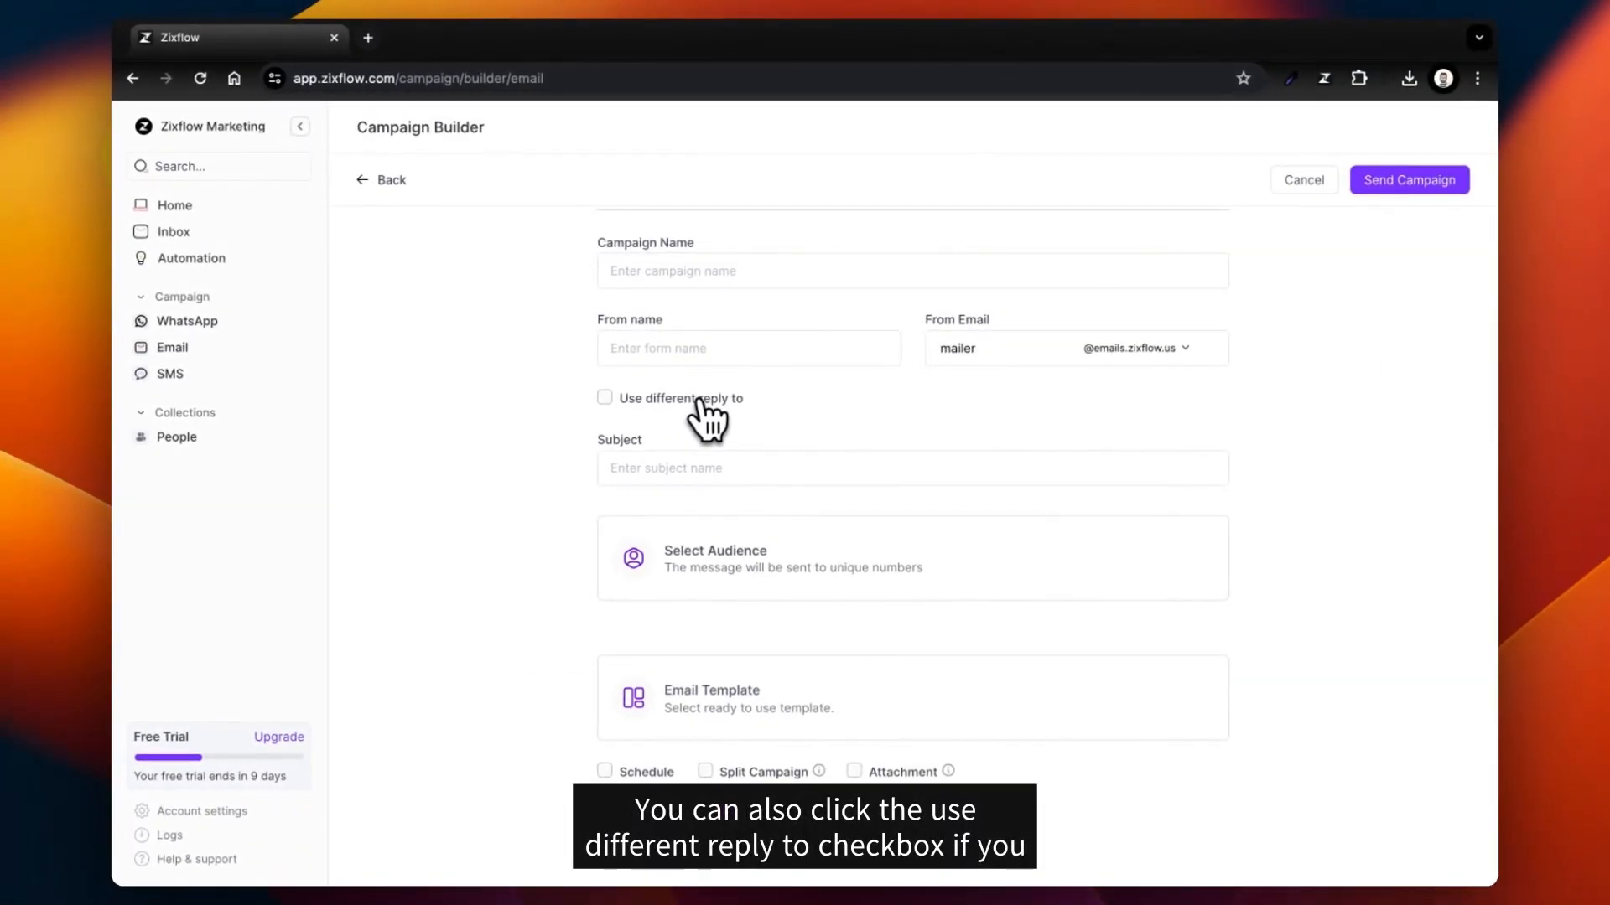
Enable a different reply-to for the campaign and go through the reply-to and subject fields
left_click(699, 402)
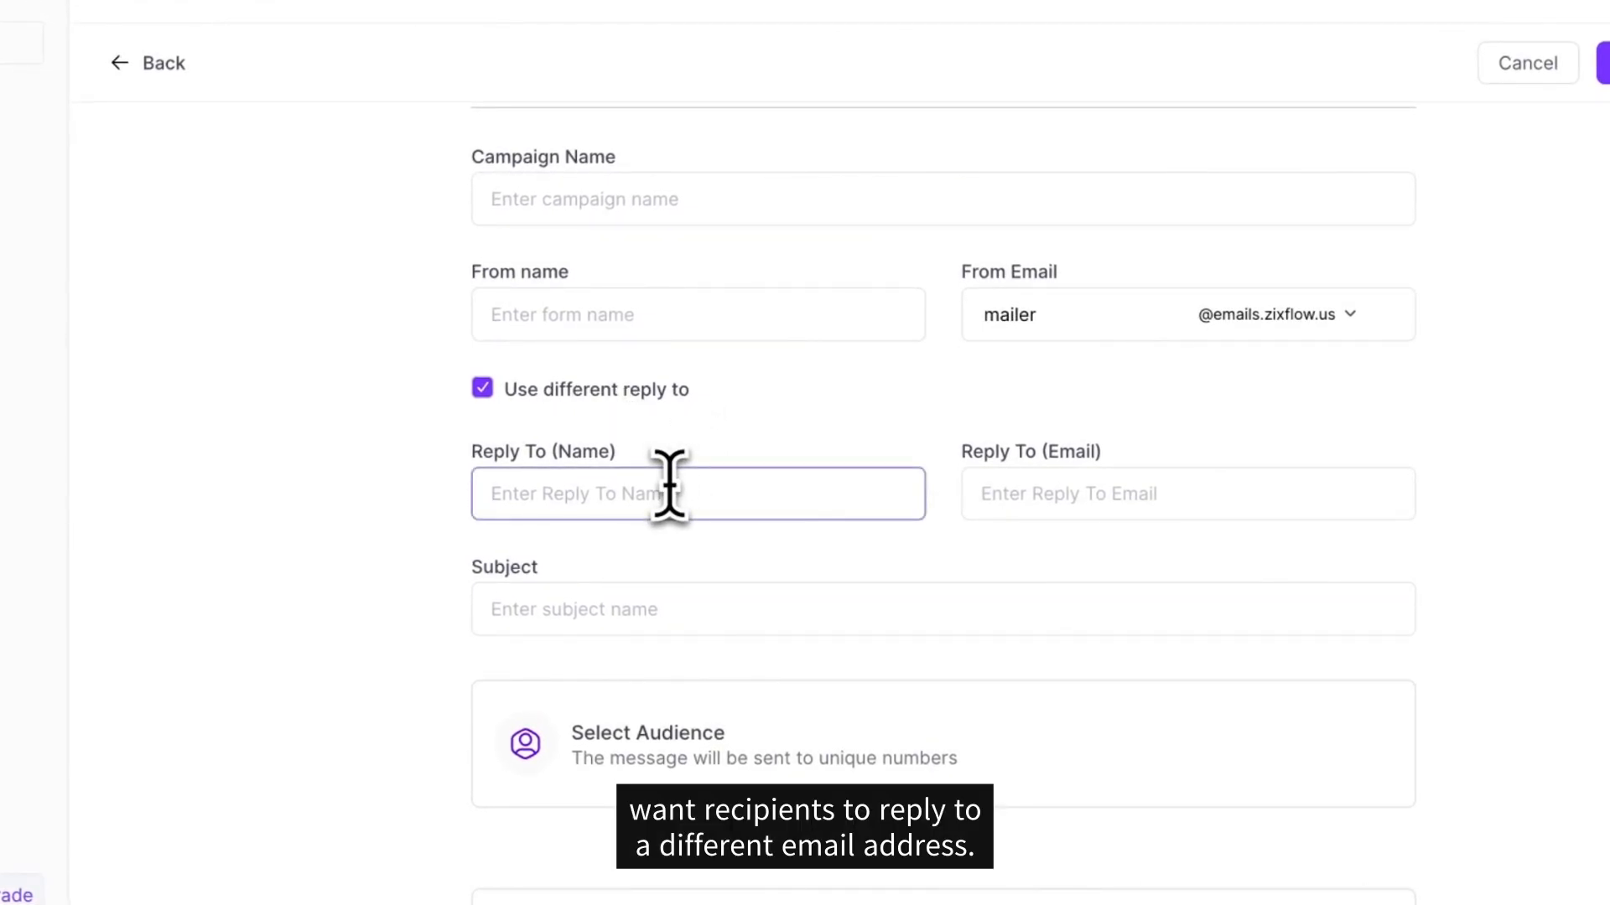
left_click(1013, 498)
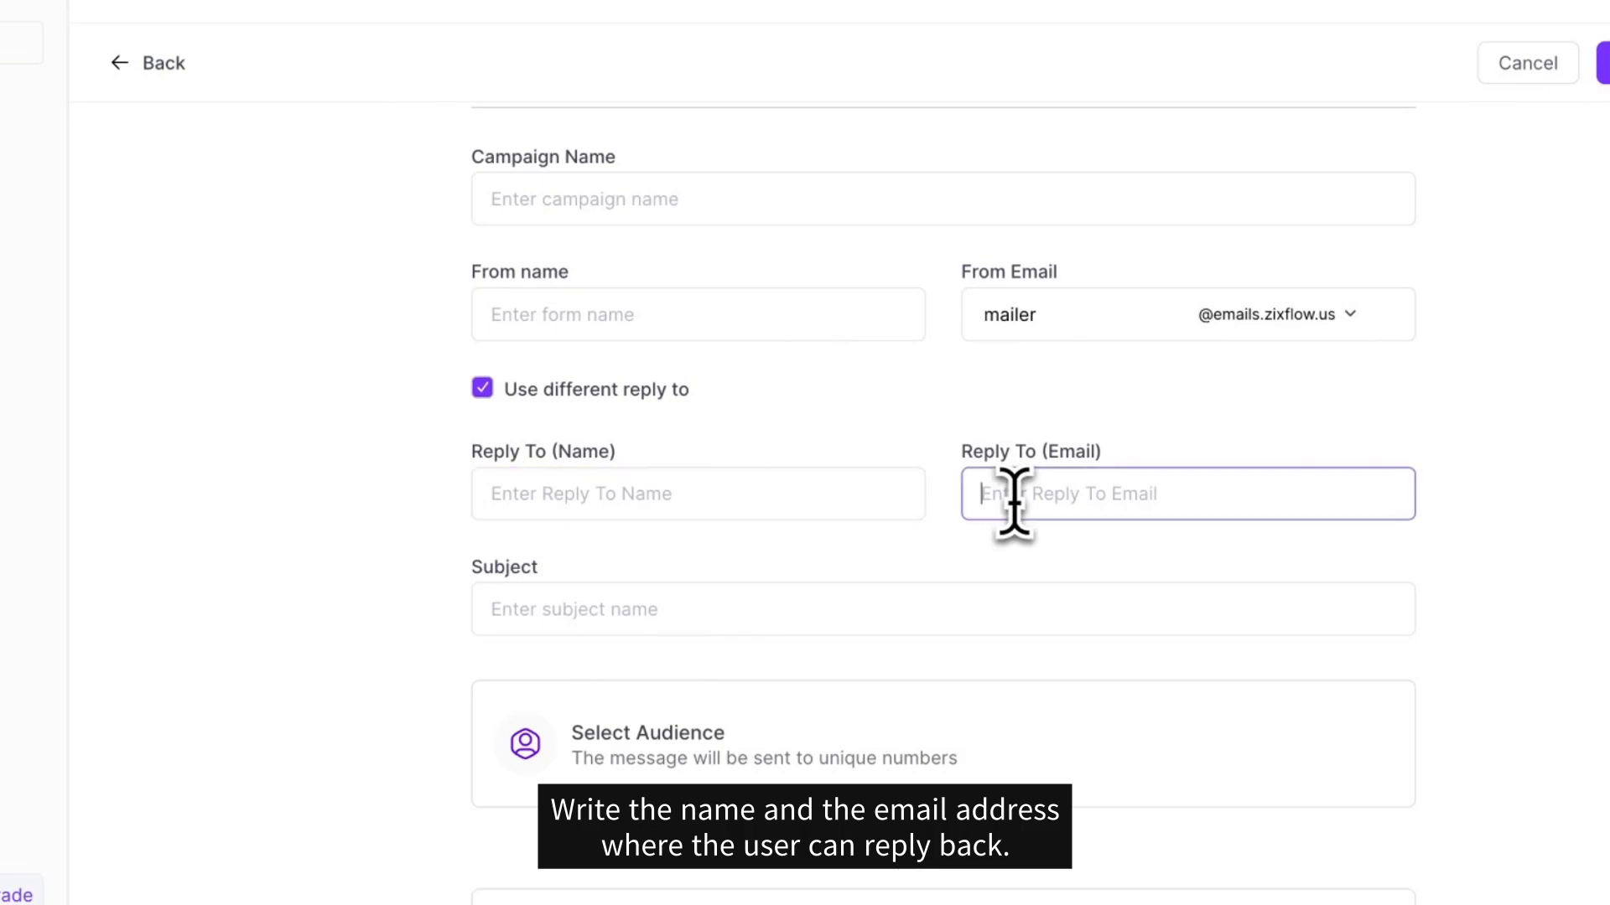
scroll(1019, 730, "down", 2)
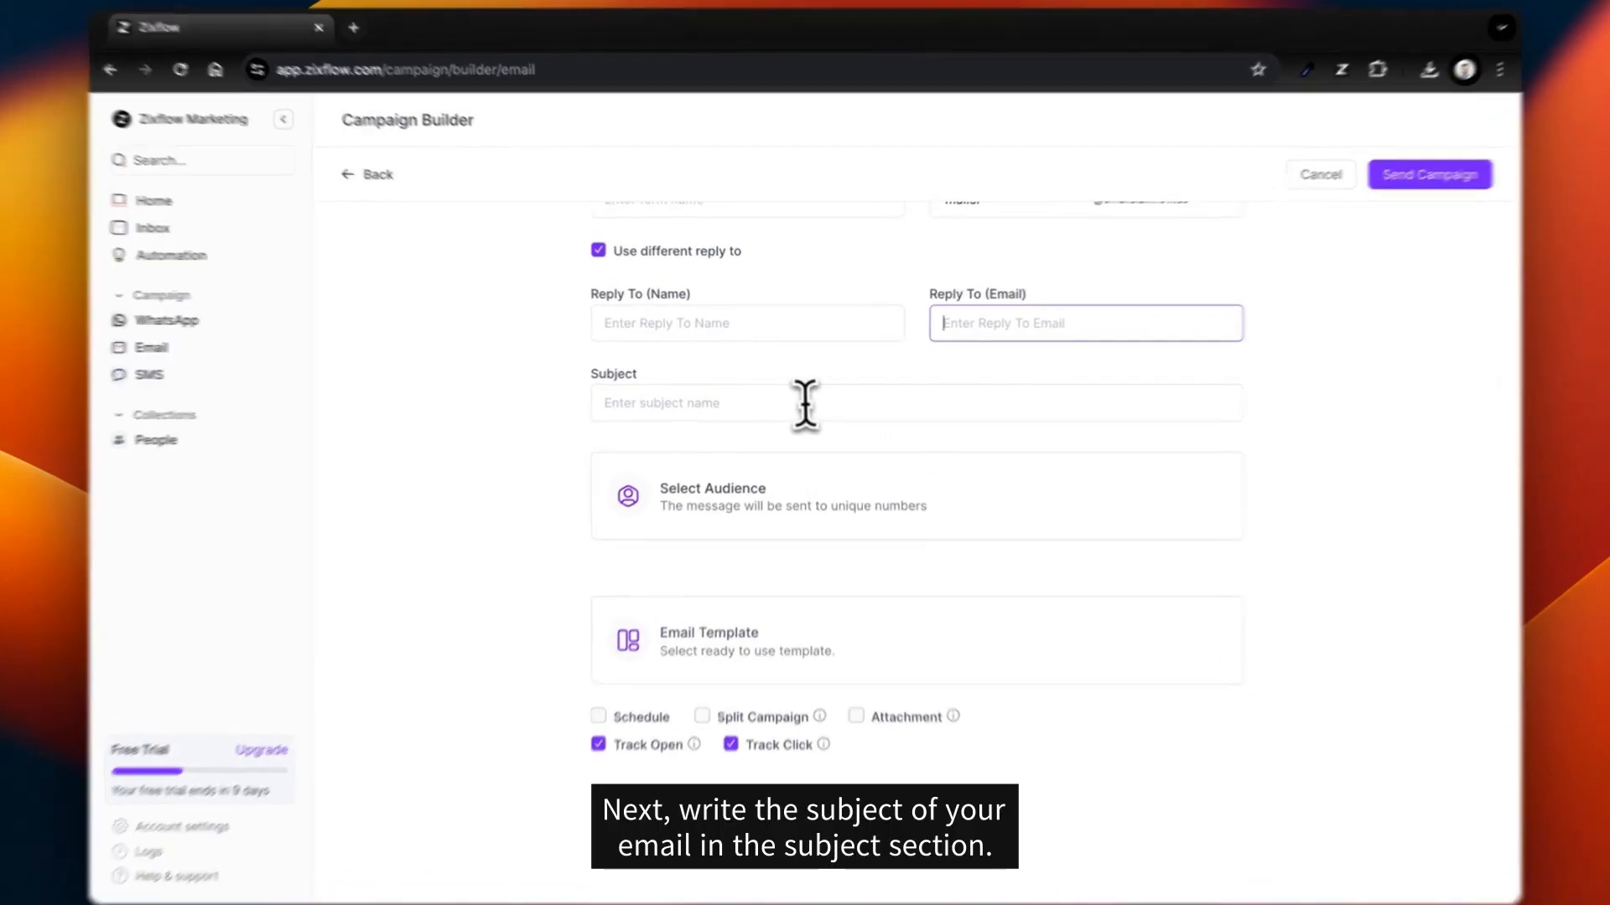
left_click(804, 404)
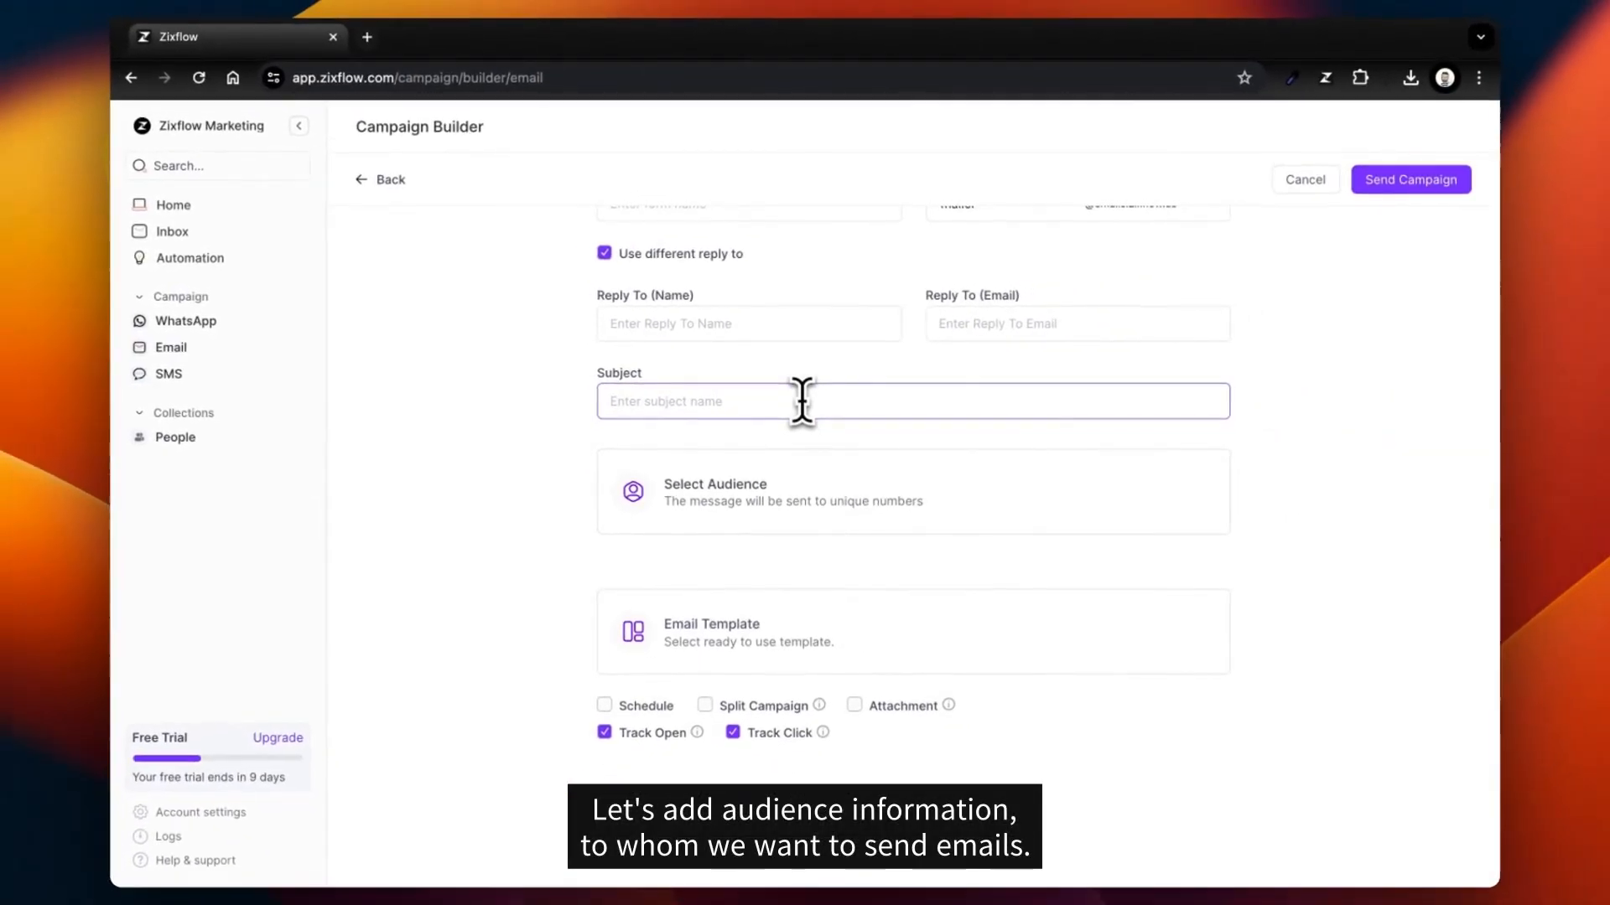
Set the campaign audience to the People collection with the Table View using existing filters
left_click(755, 506)
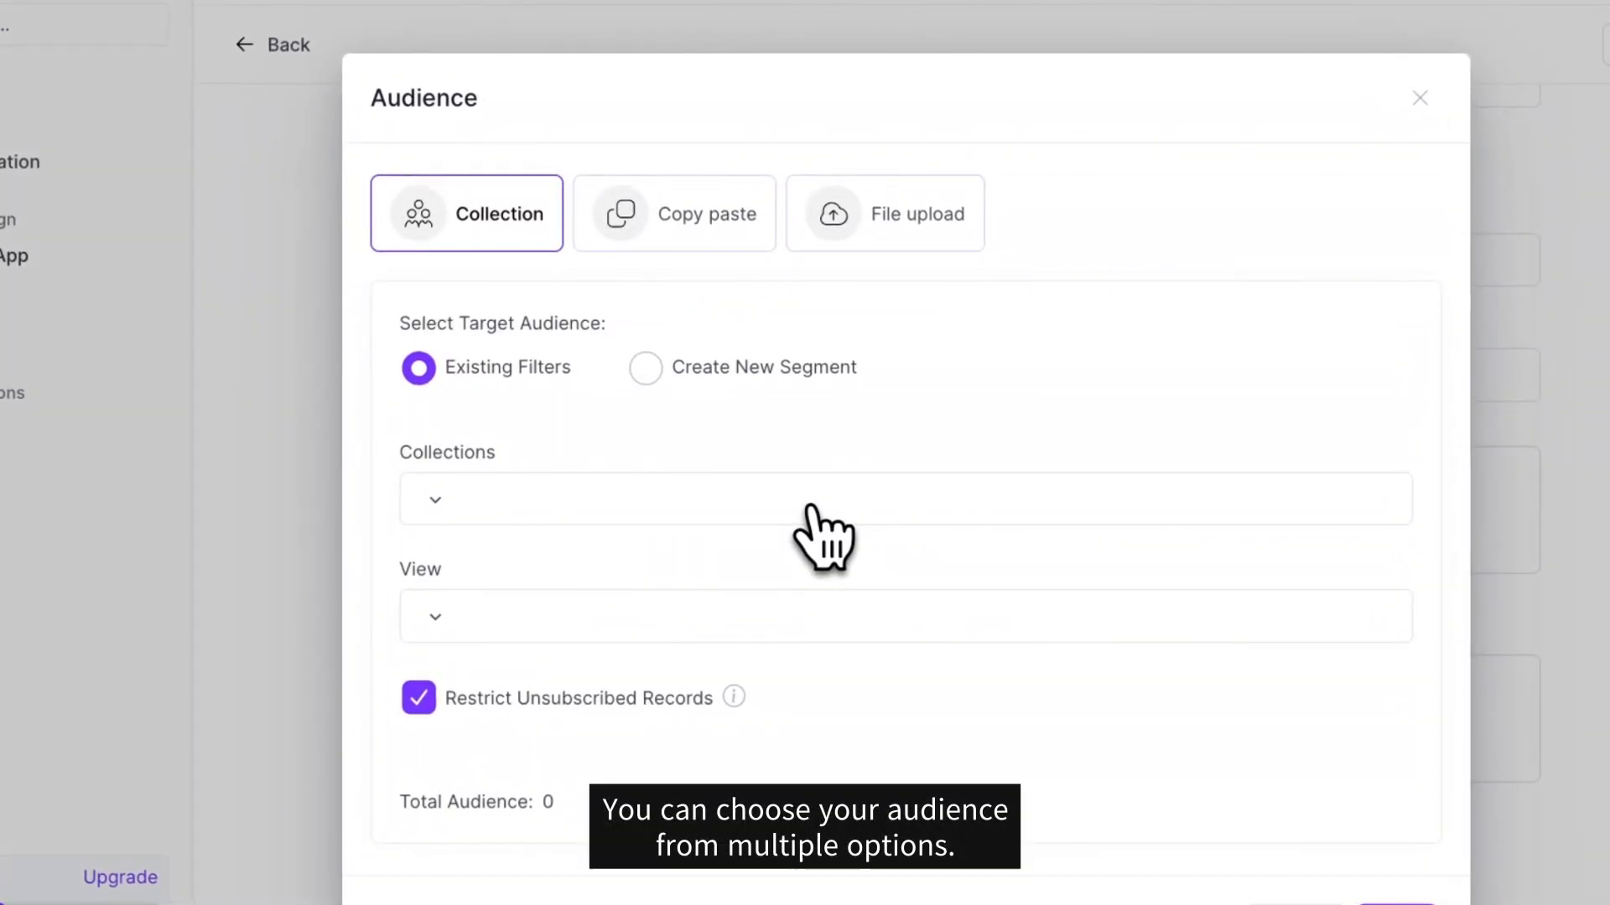
left_click(807, 508)
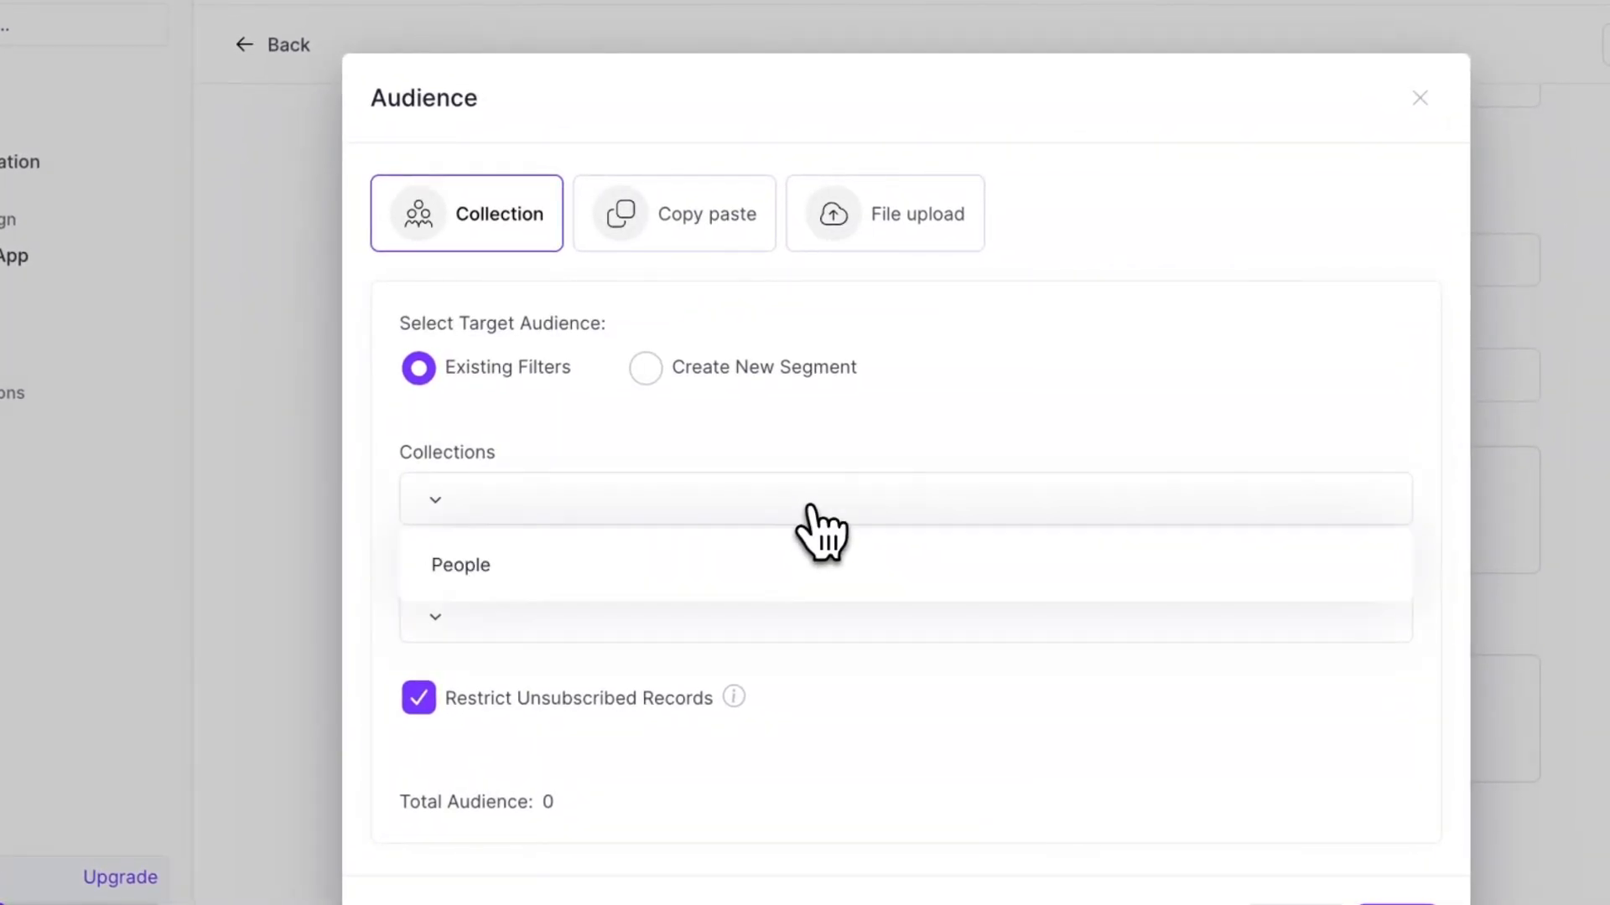
left_click(738, 563)
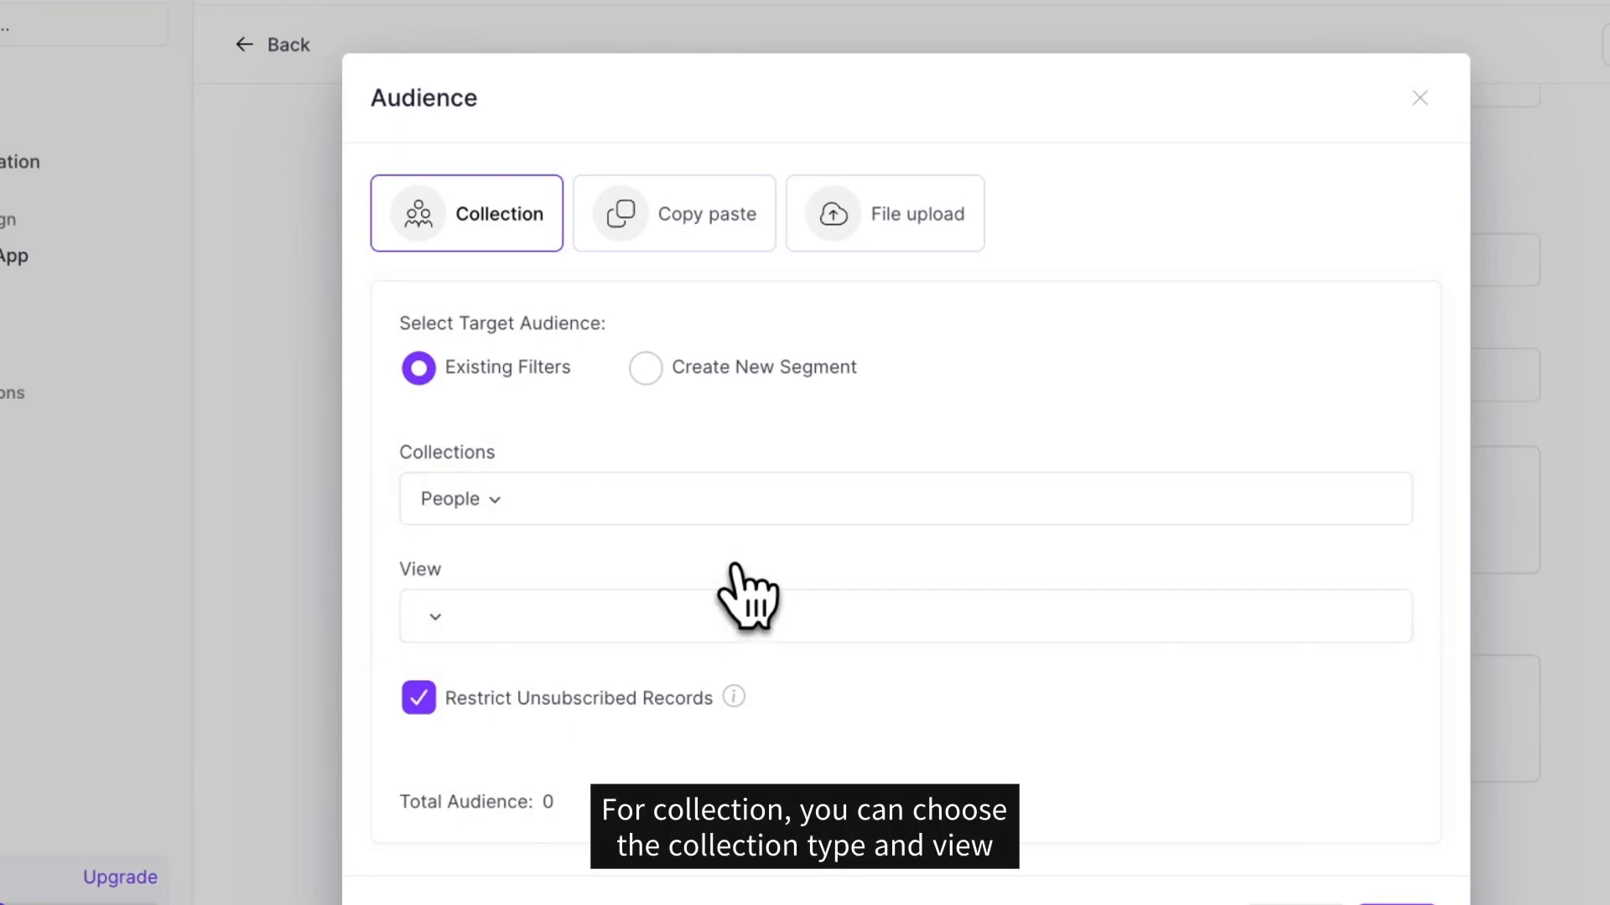
left_click(670, 617)
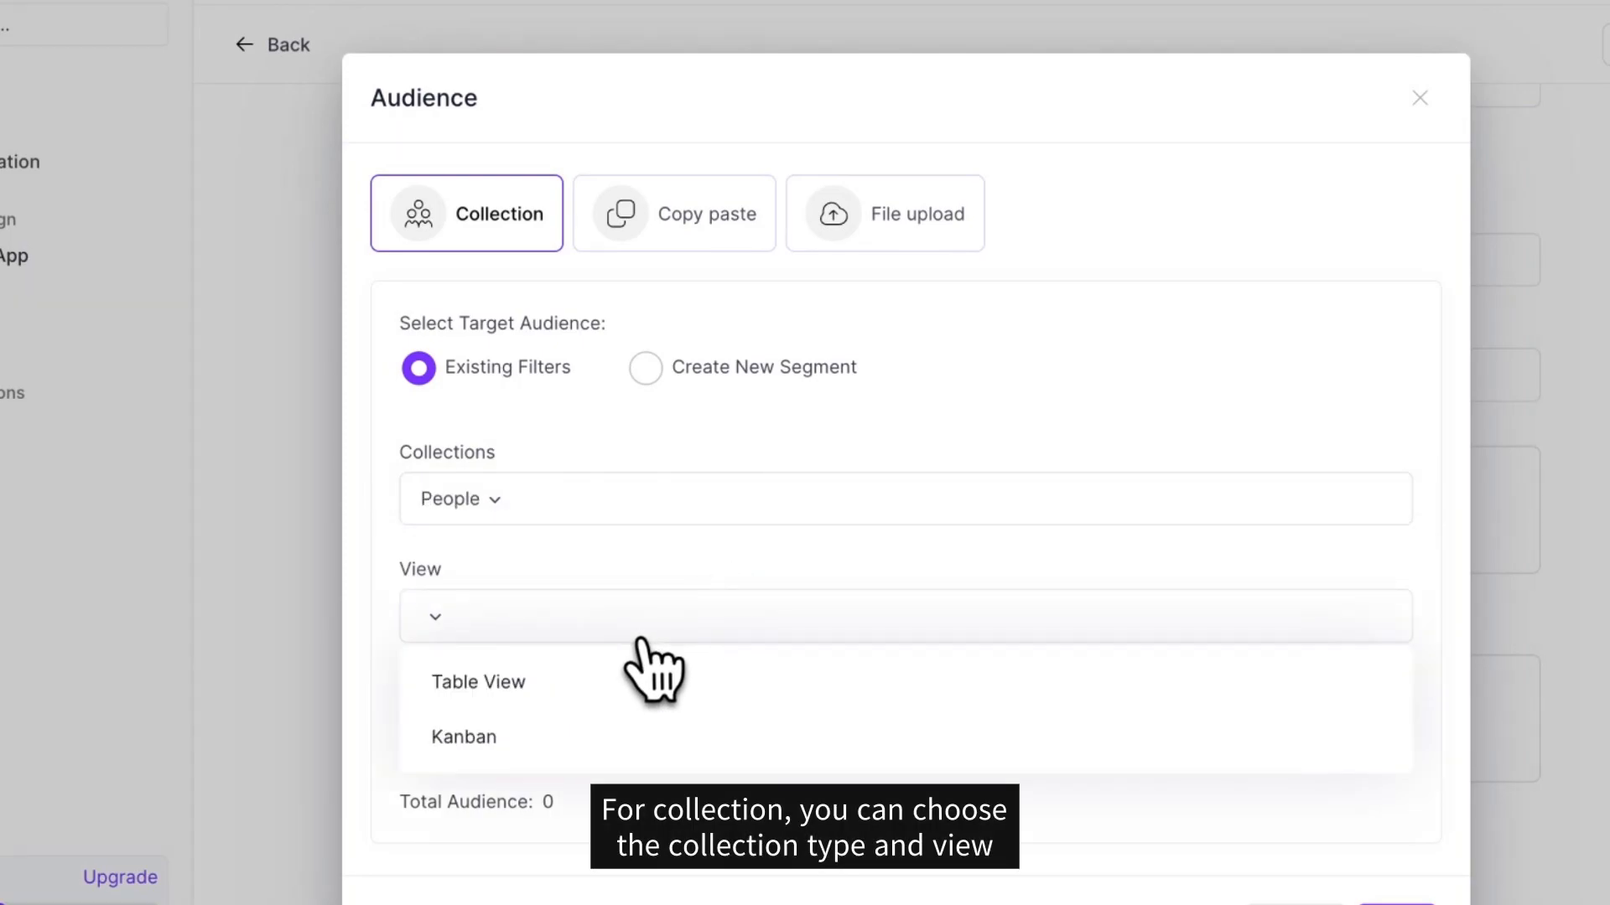
left_click(571, 681)
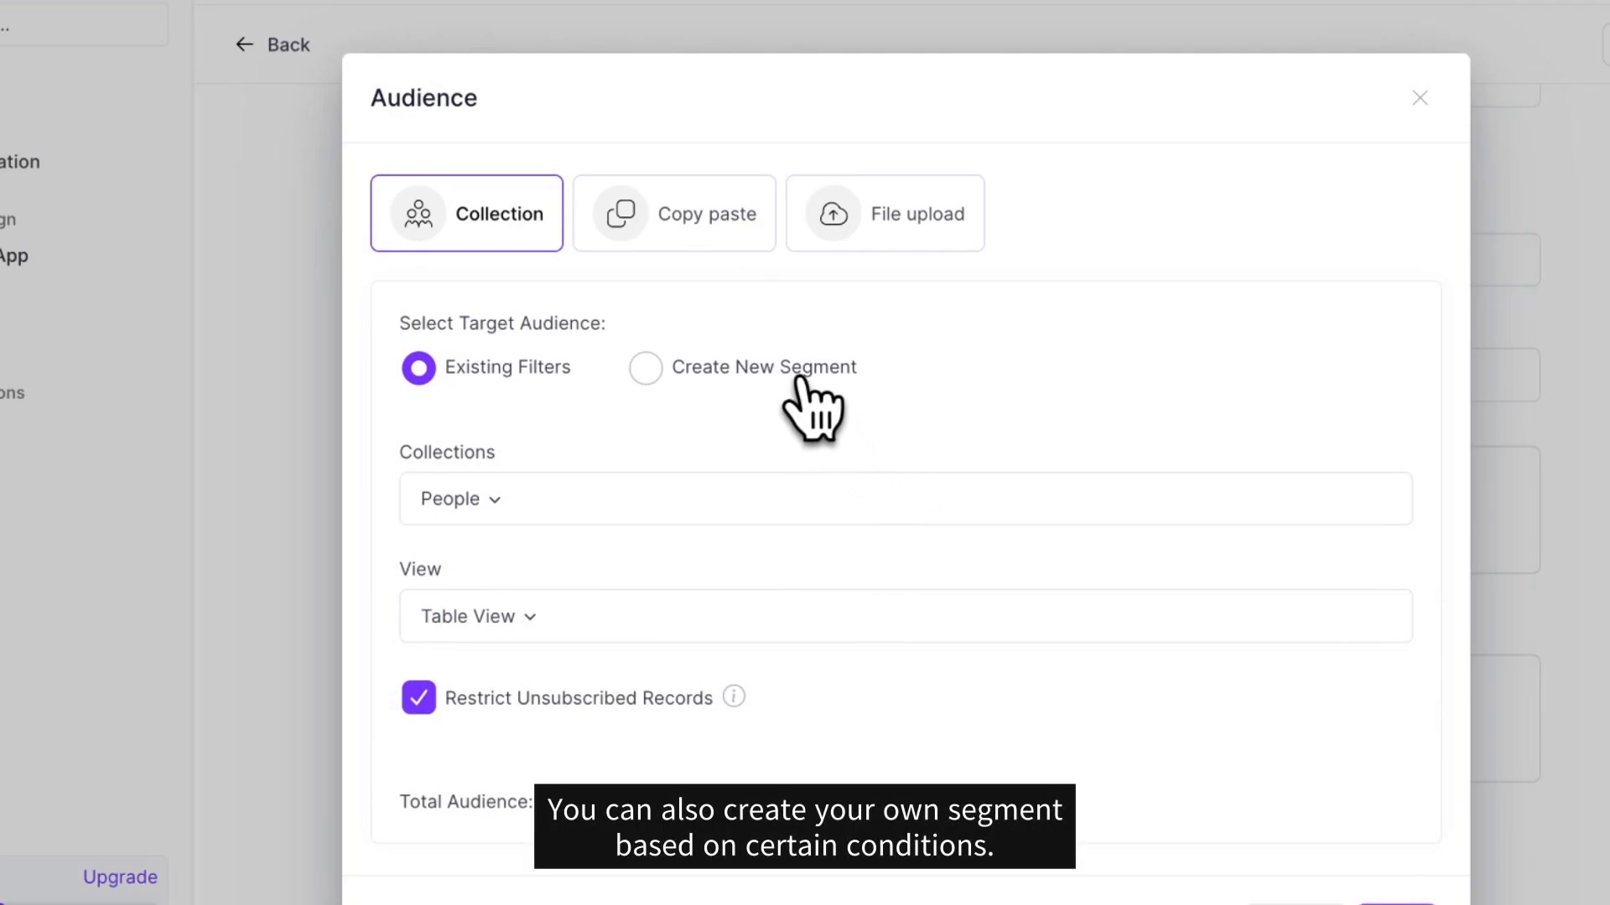
Switch the target audience to Create New Segment and check the filters available for the People collection
left_click(805, 404)
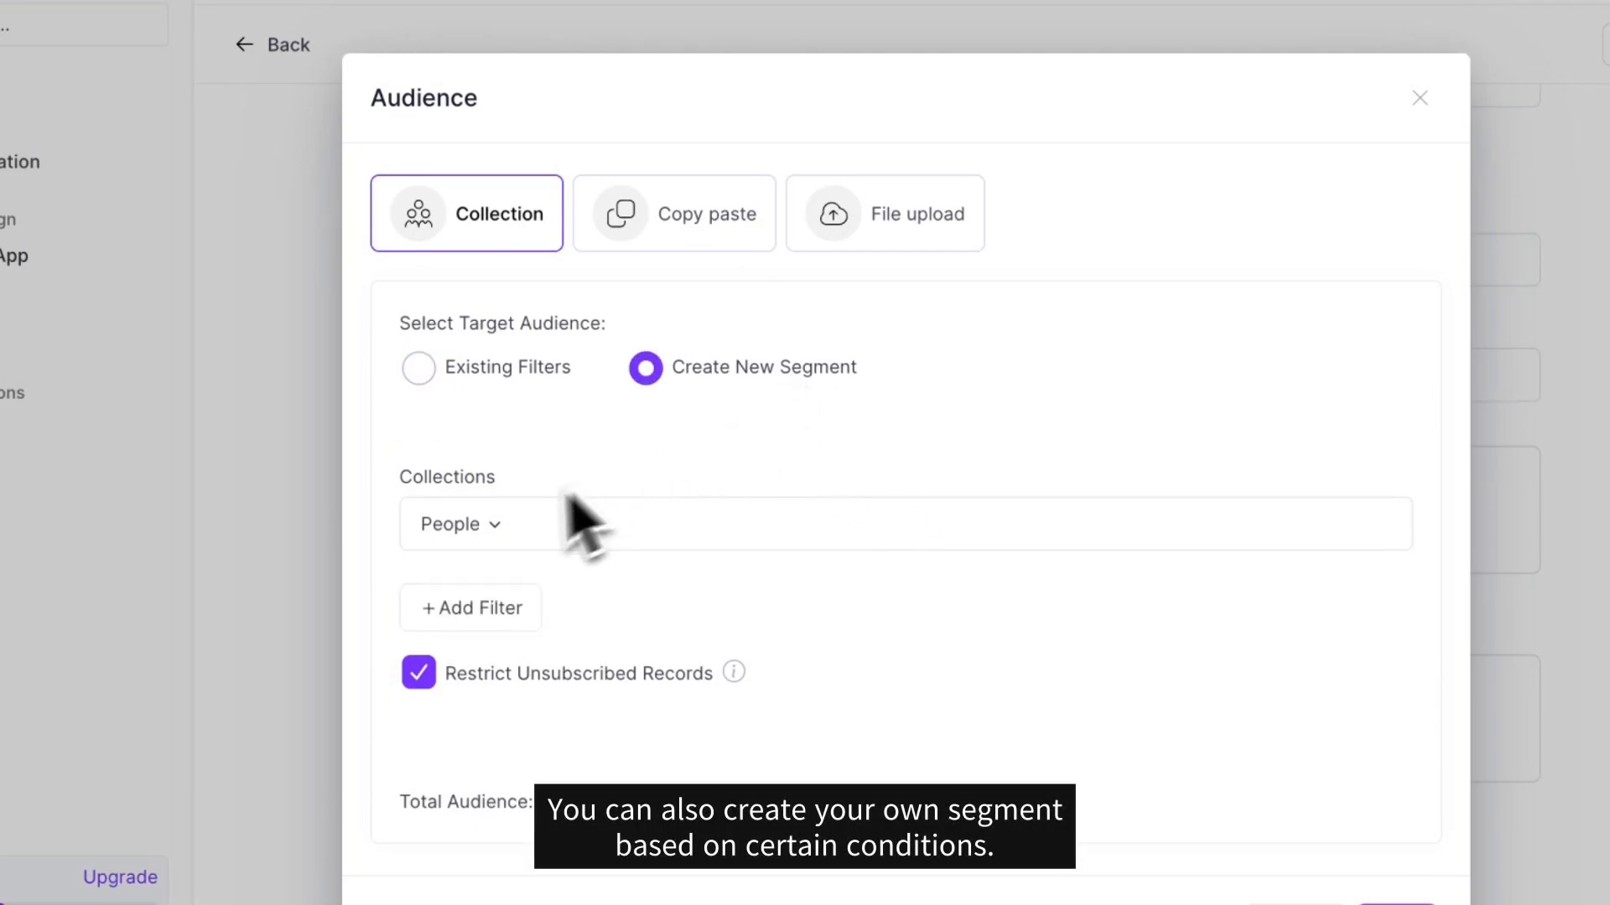
left_click(460, 607)
scroll(683, 426, "down", 5)
left_click(1053, 417)
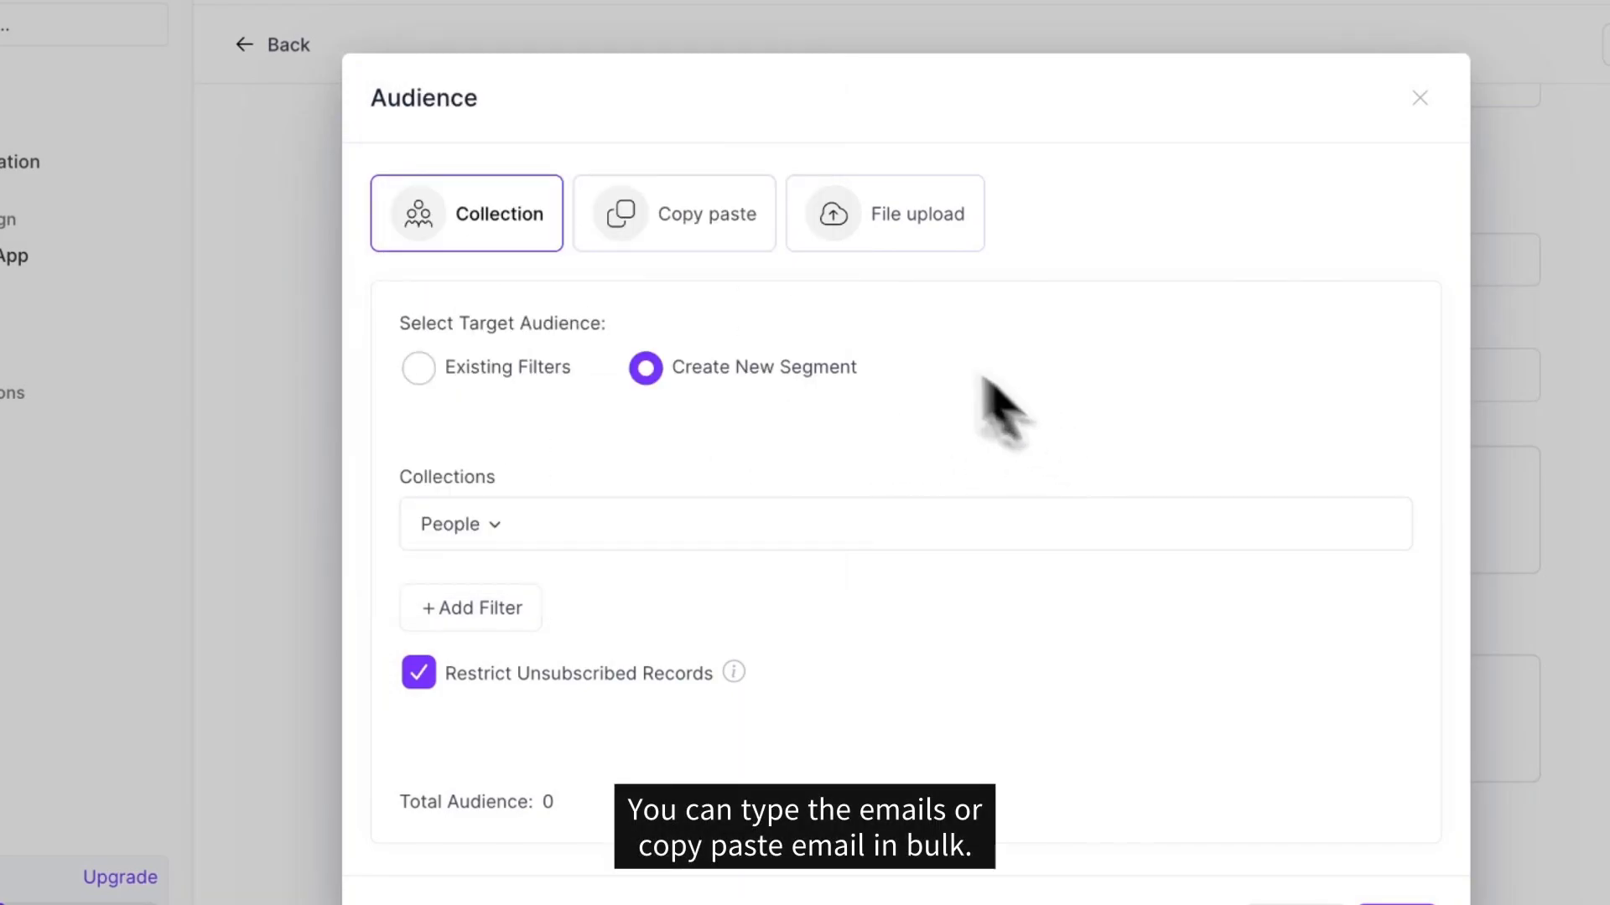
Check the Copy paste and File upload audience options and close the audience selection
left_click(731, 226)
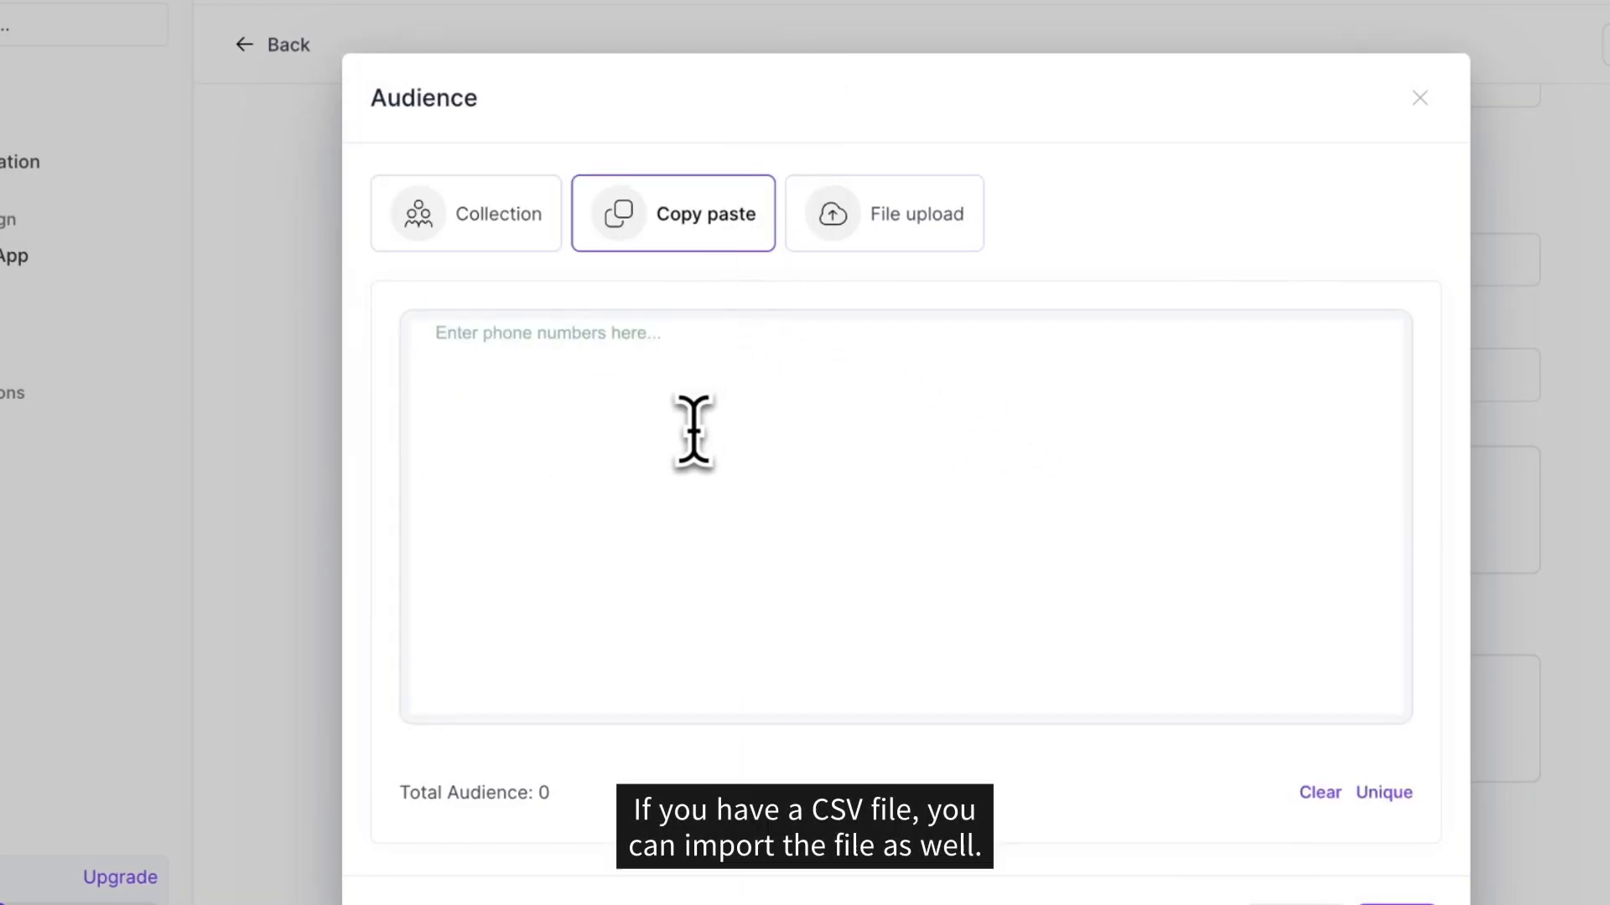
left_click(918, 270)
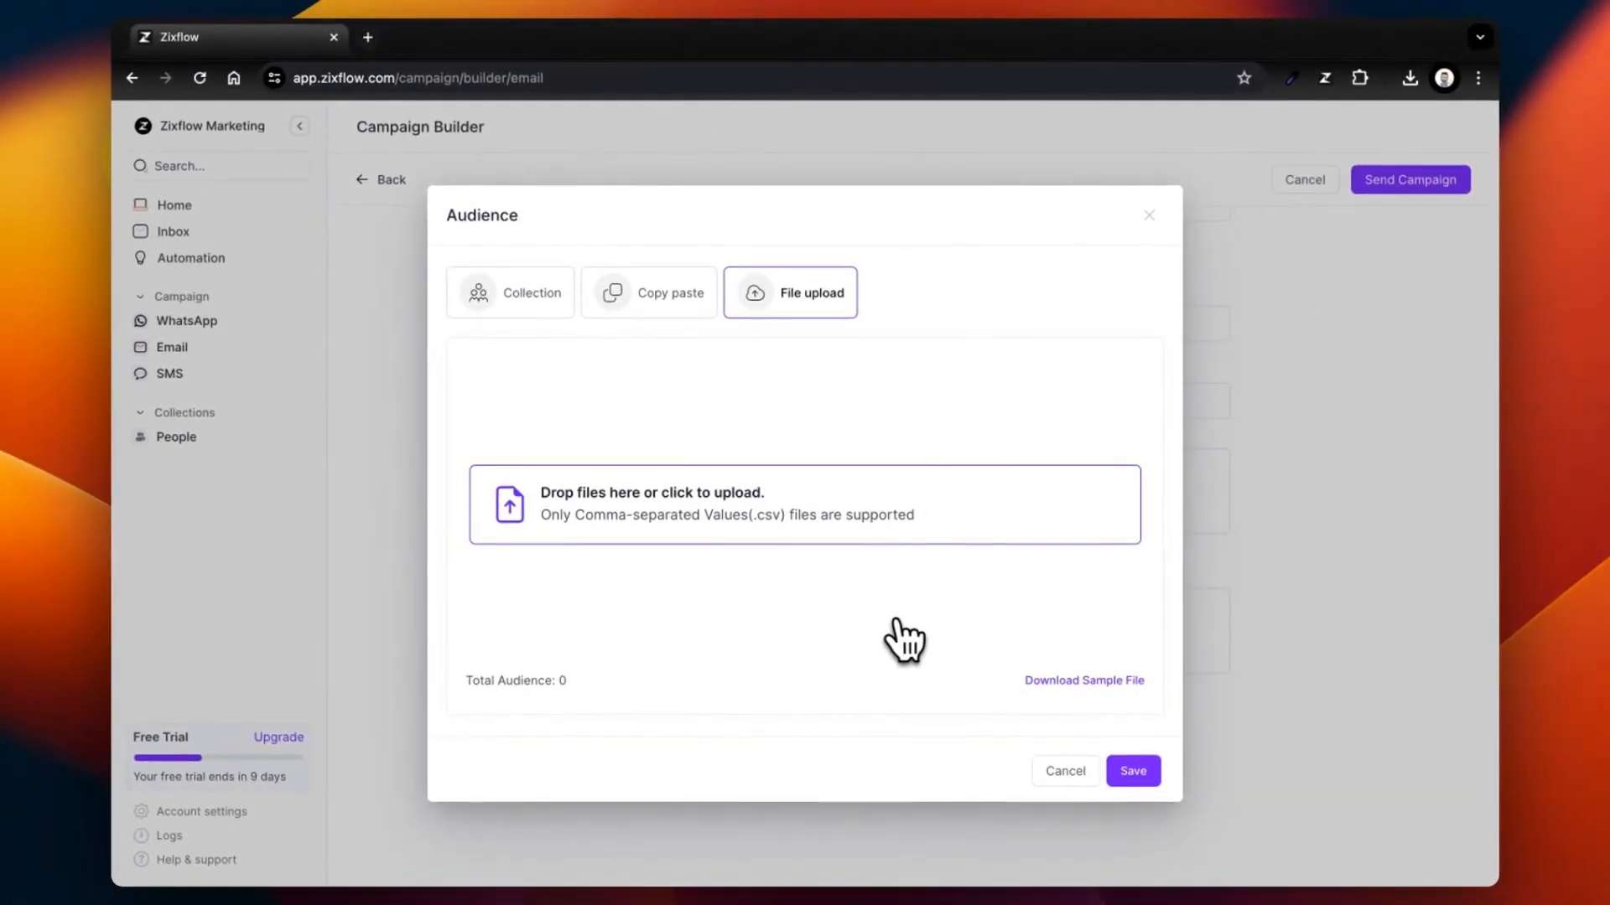
left_click(1134, 771)
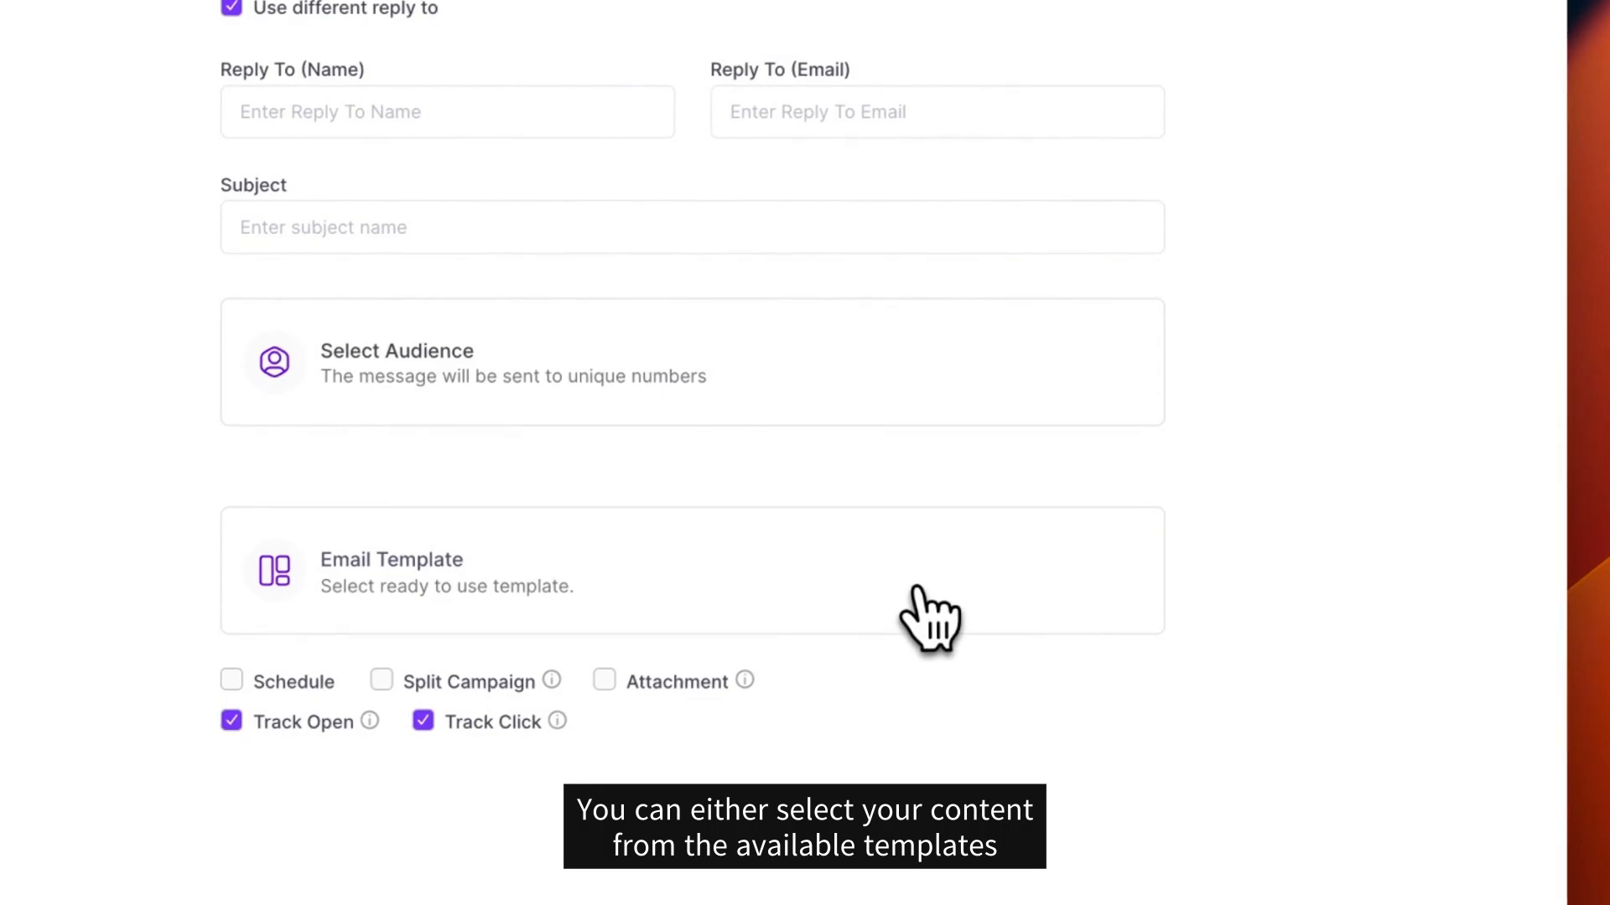
Start a new email template for the campaign and assign it the Zixflow tag
left_click(928, 616)
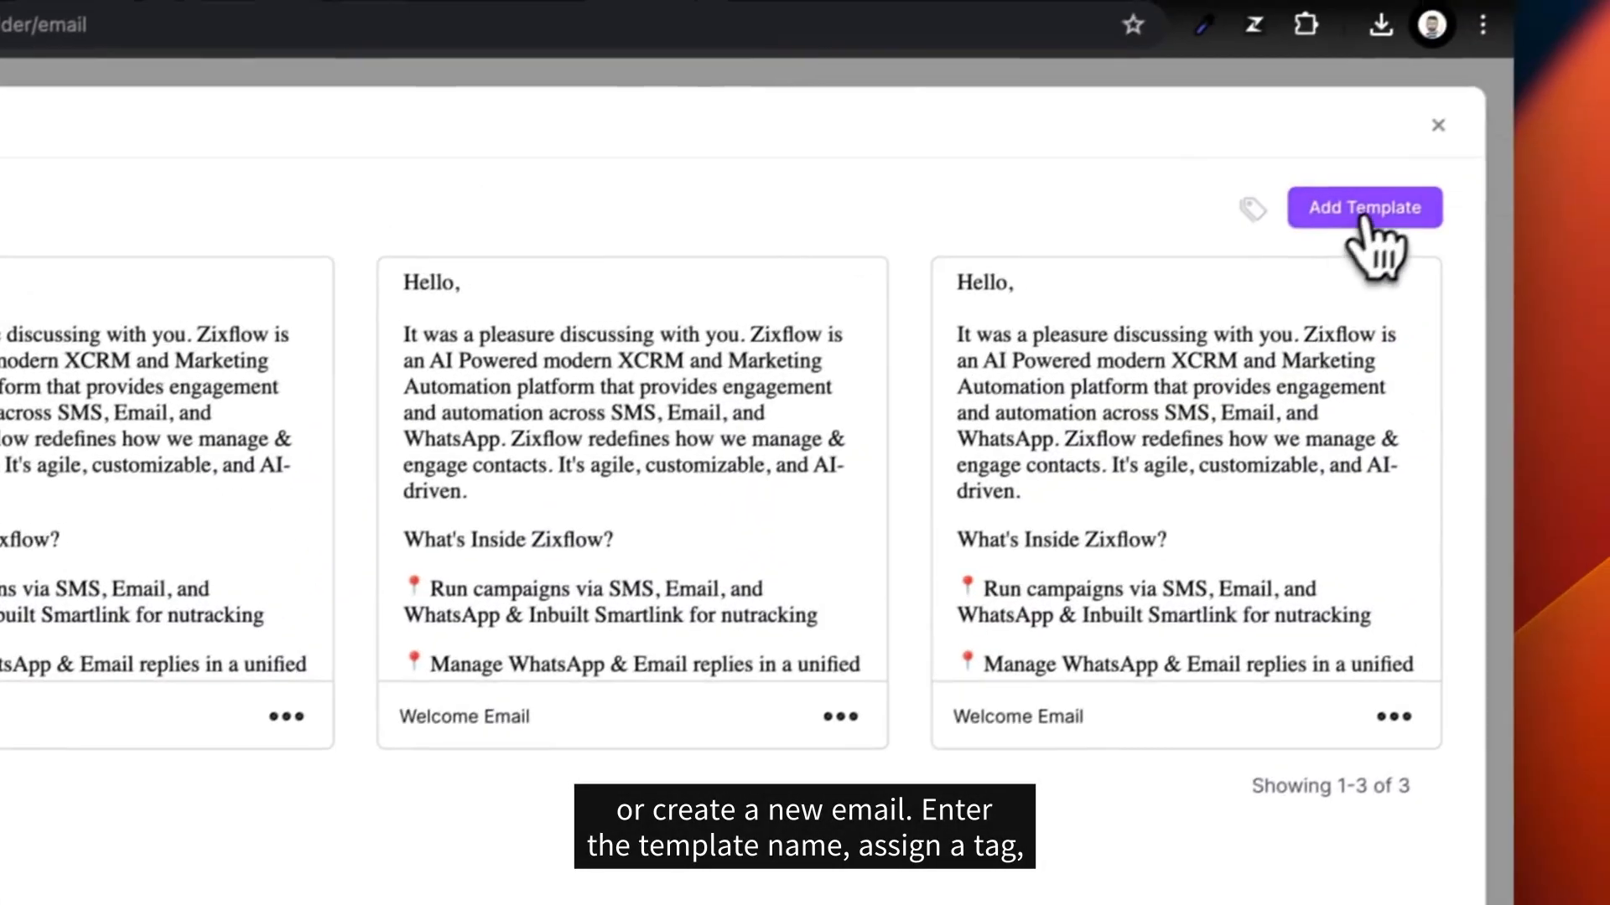
left_click(1488, 126)
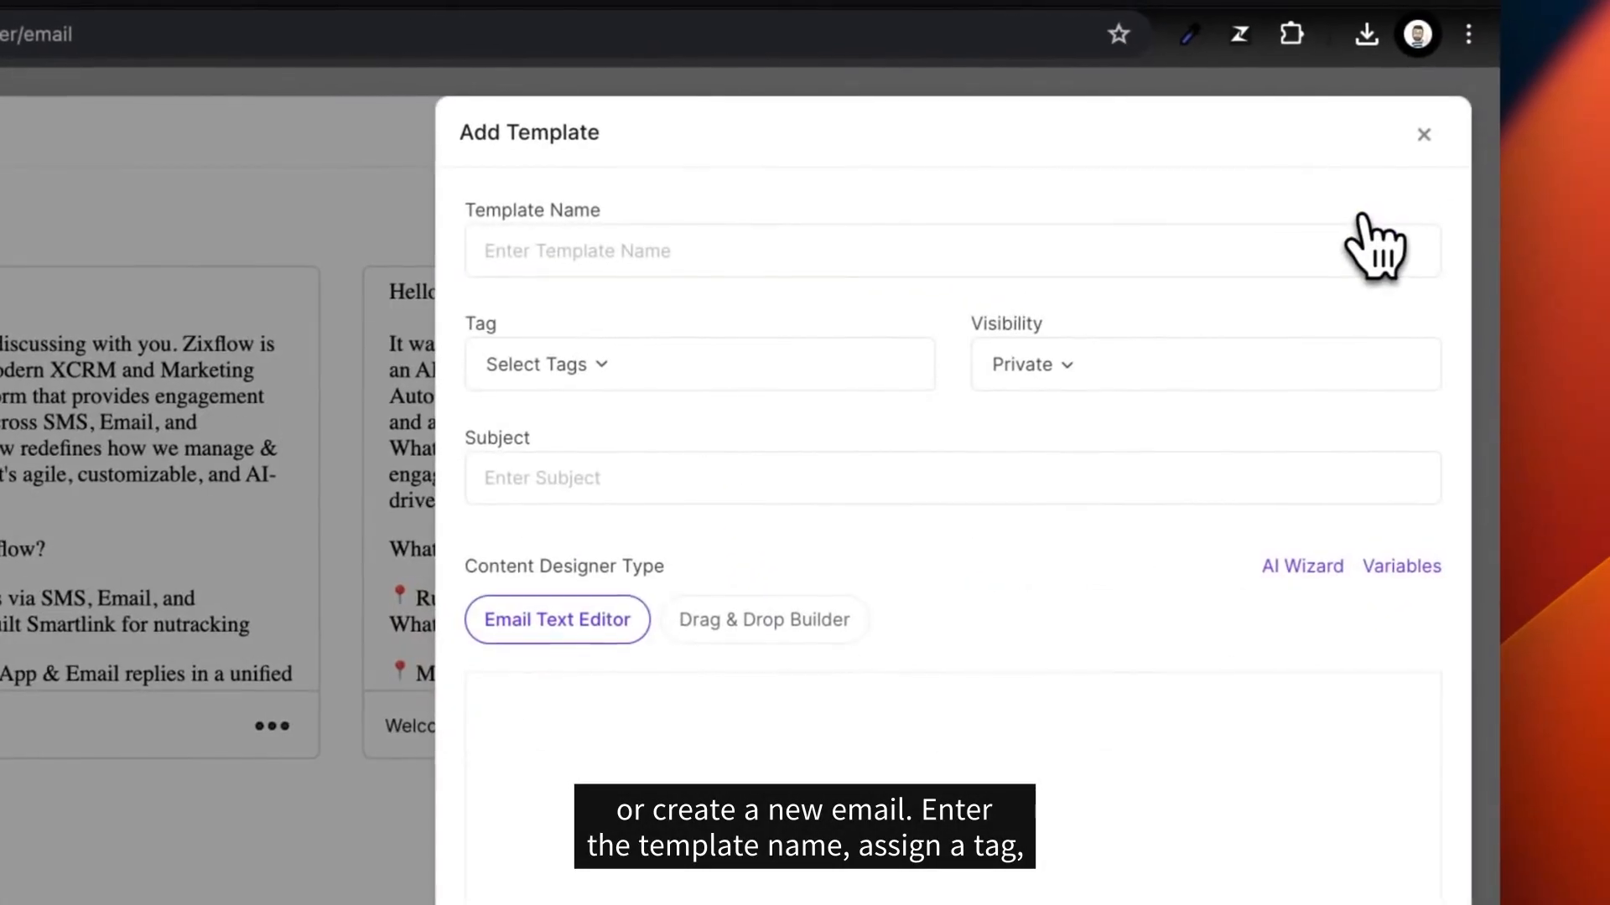
left_click(1162, 238)
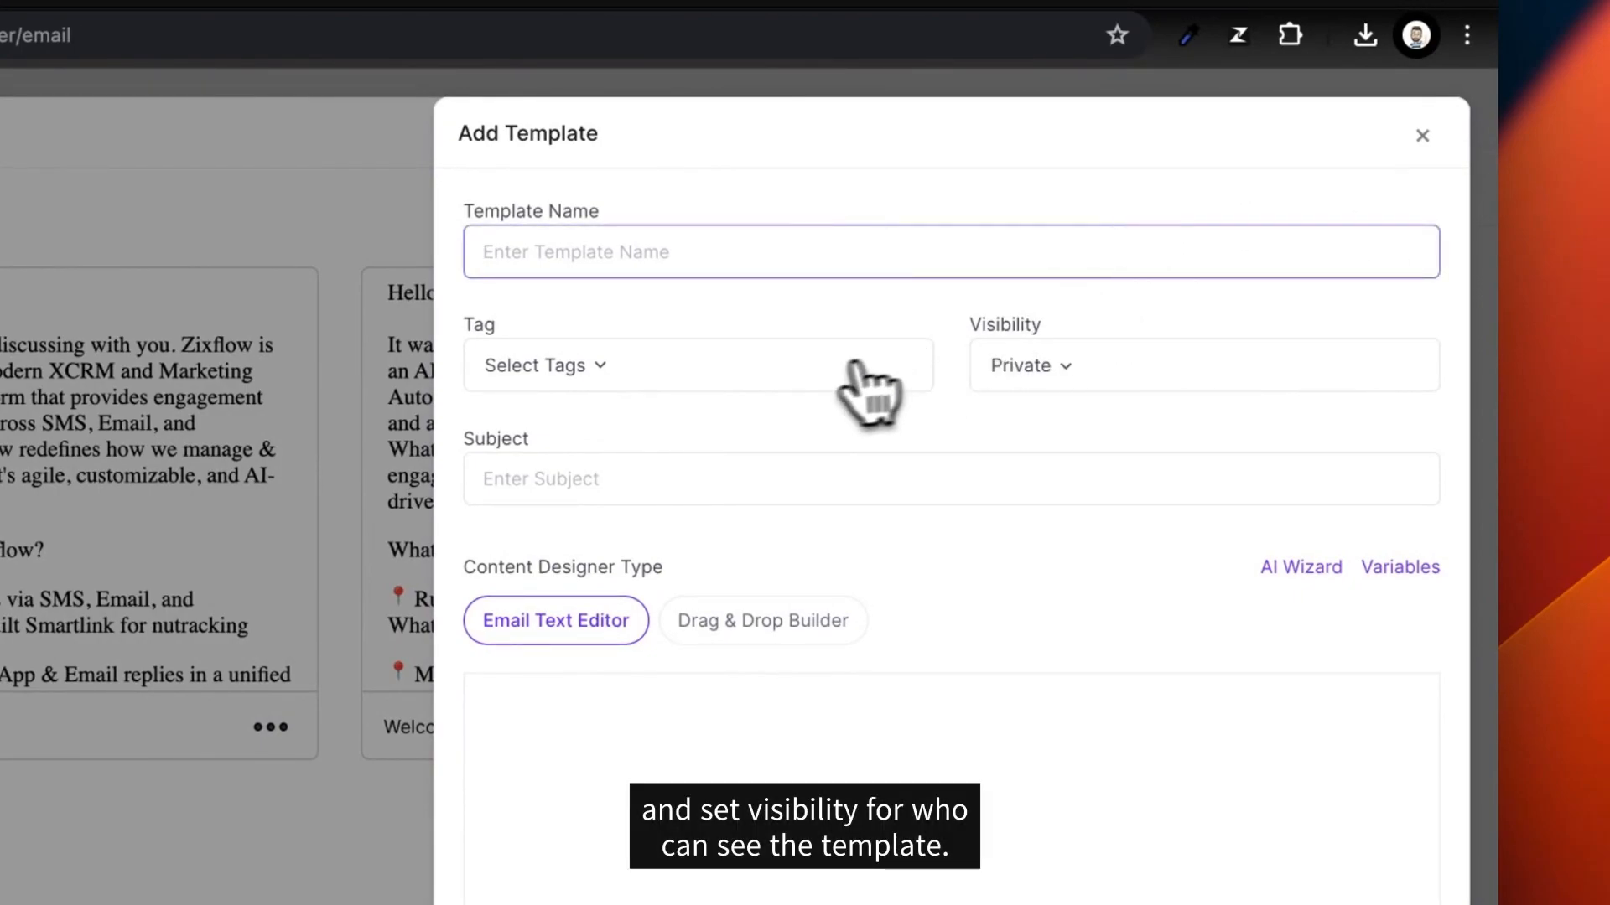
left_click(830, 368)
left_click(524, 550)
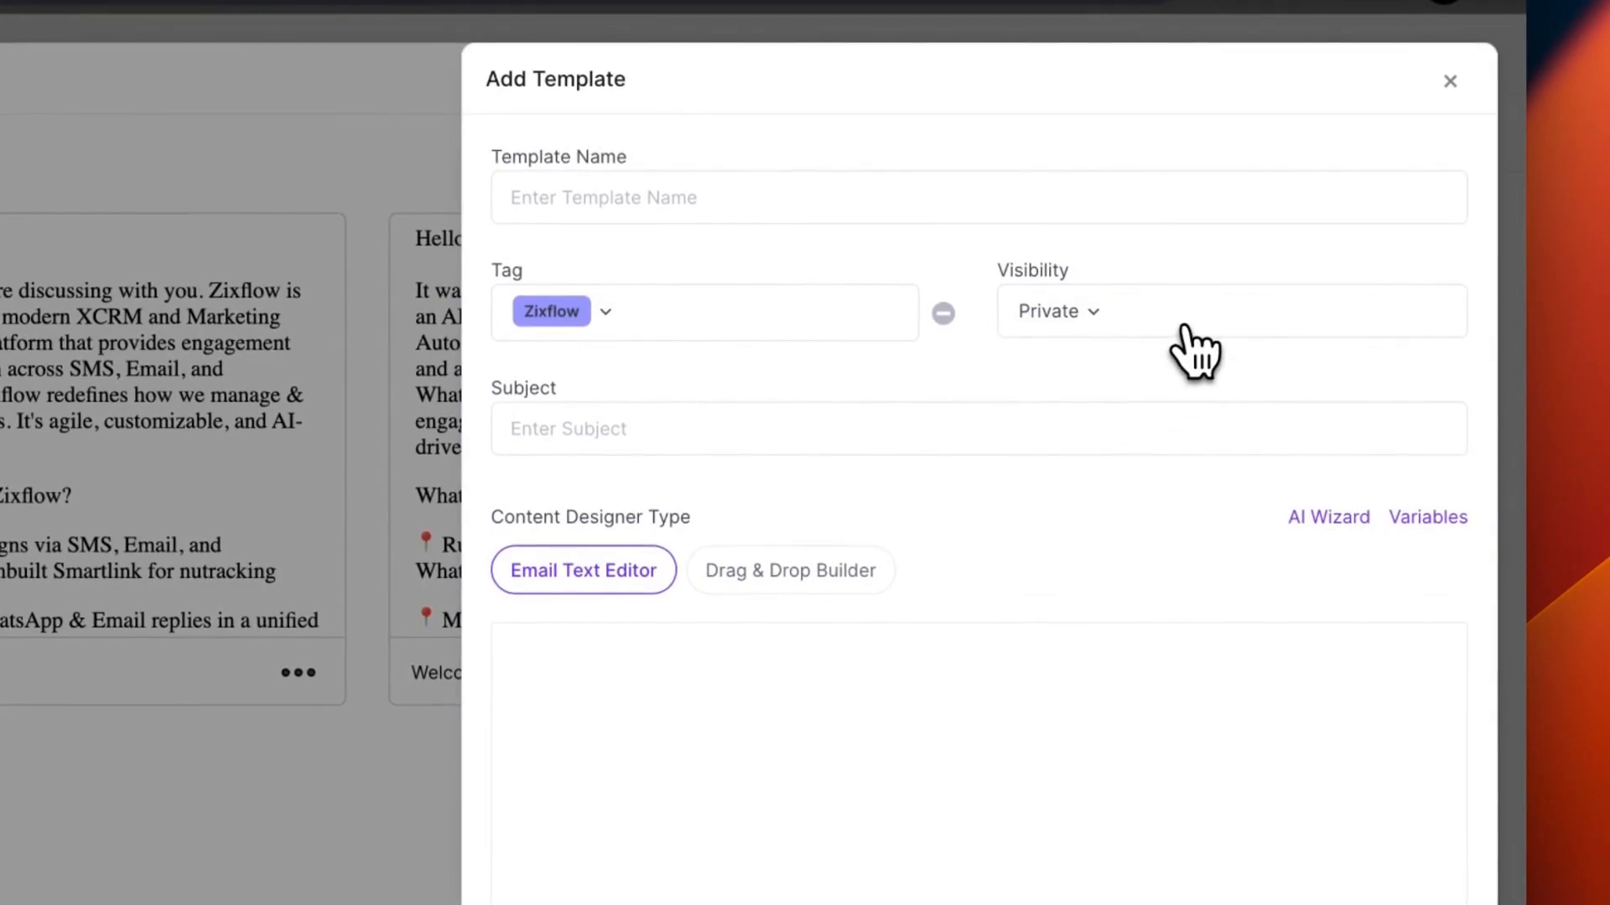
Set the new template's visibility to Public and go to its subject field
left_click(1169, 331)
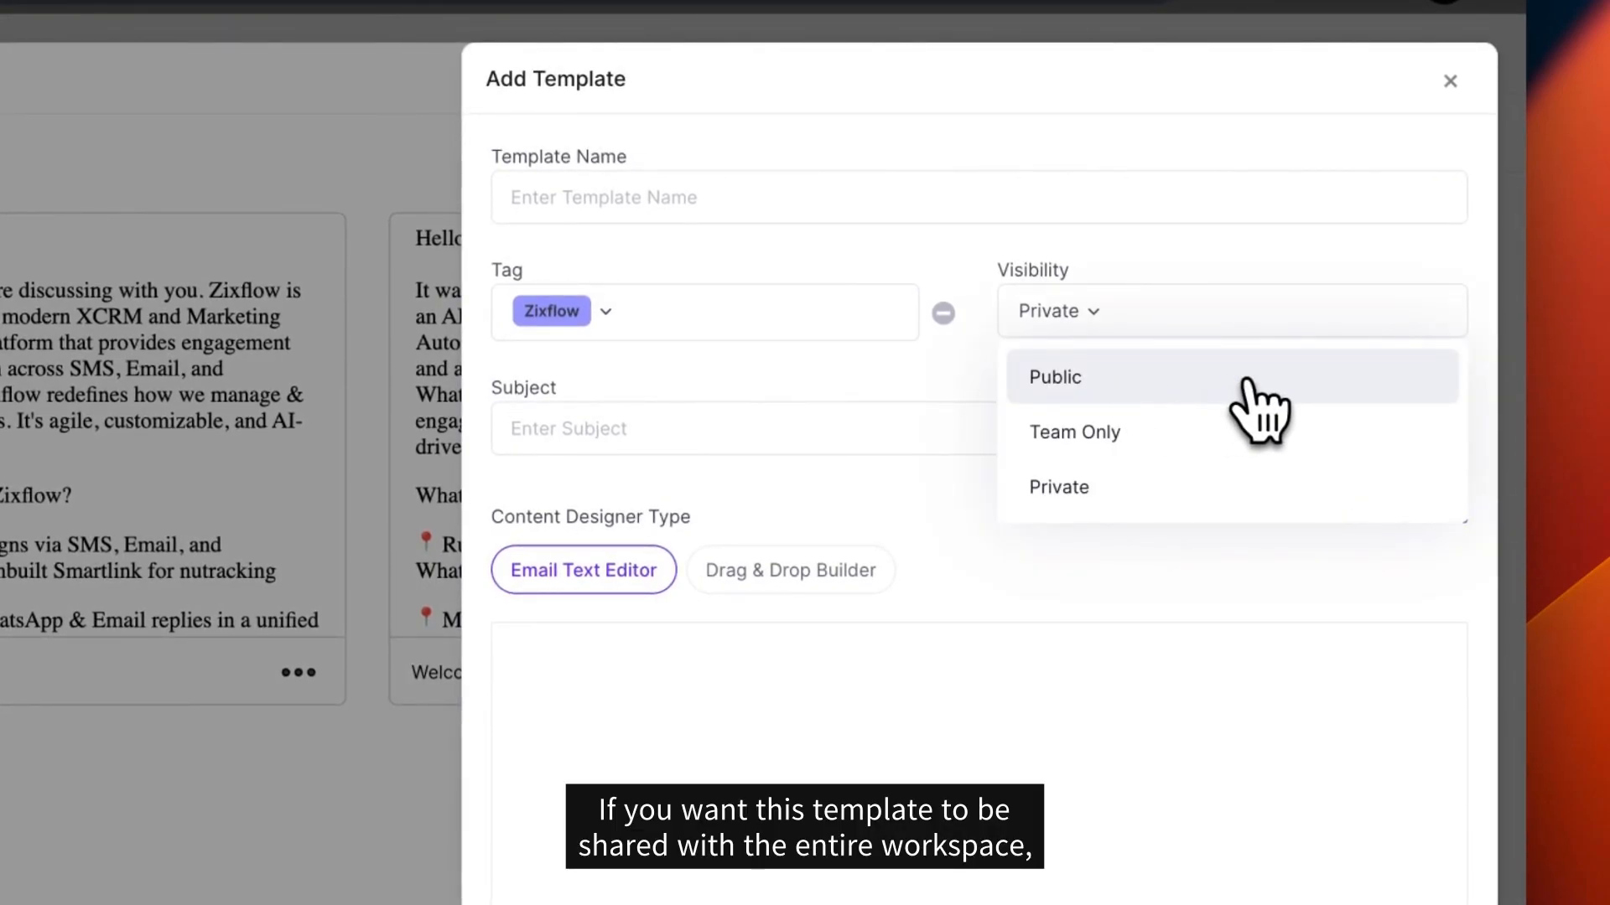
left_click(1257, 411)
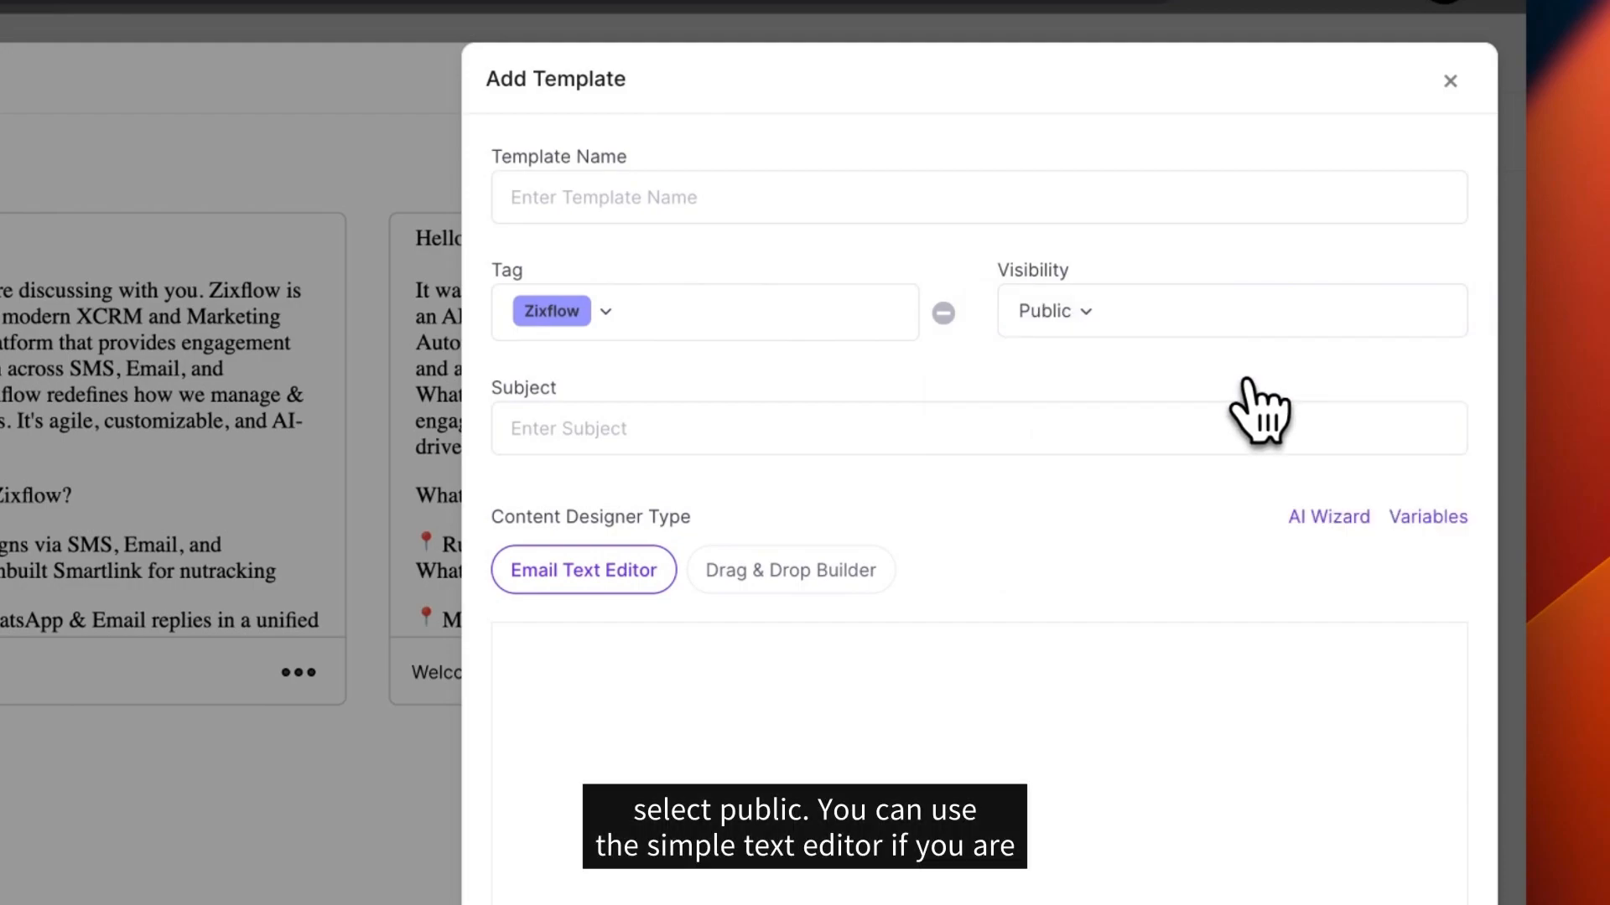
left_click(1044, 429)
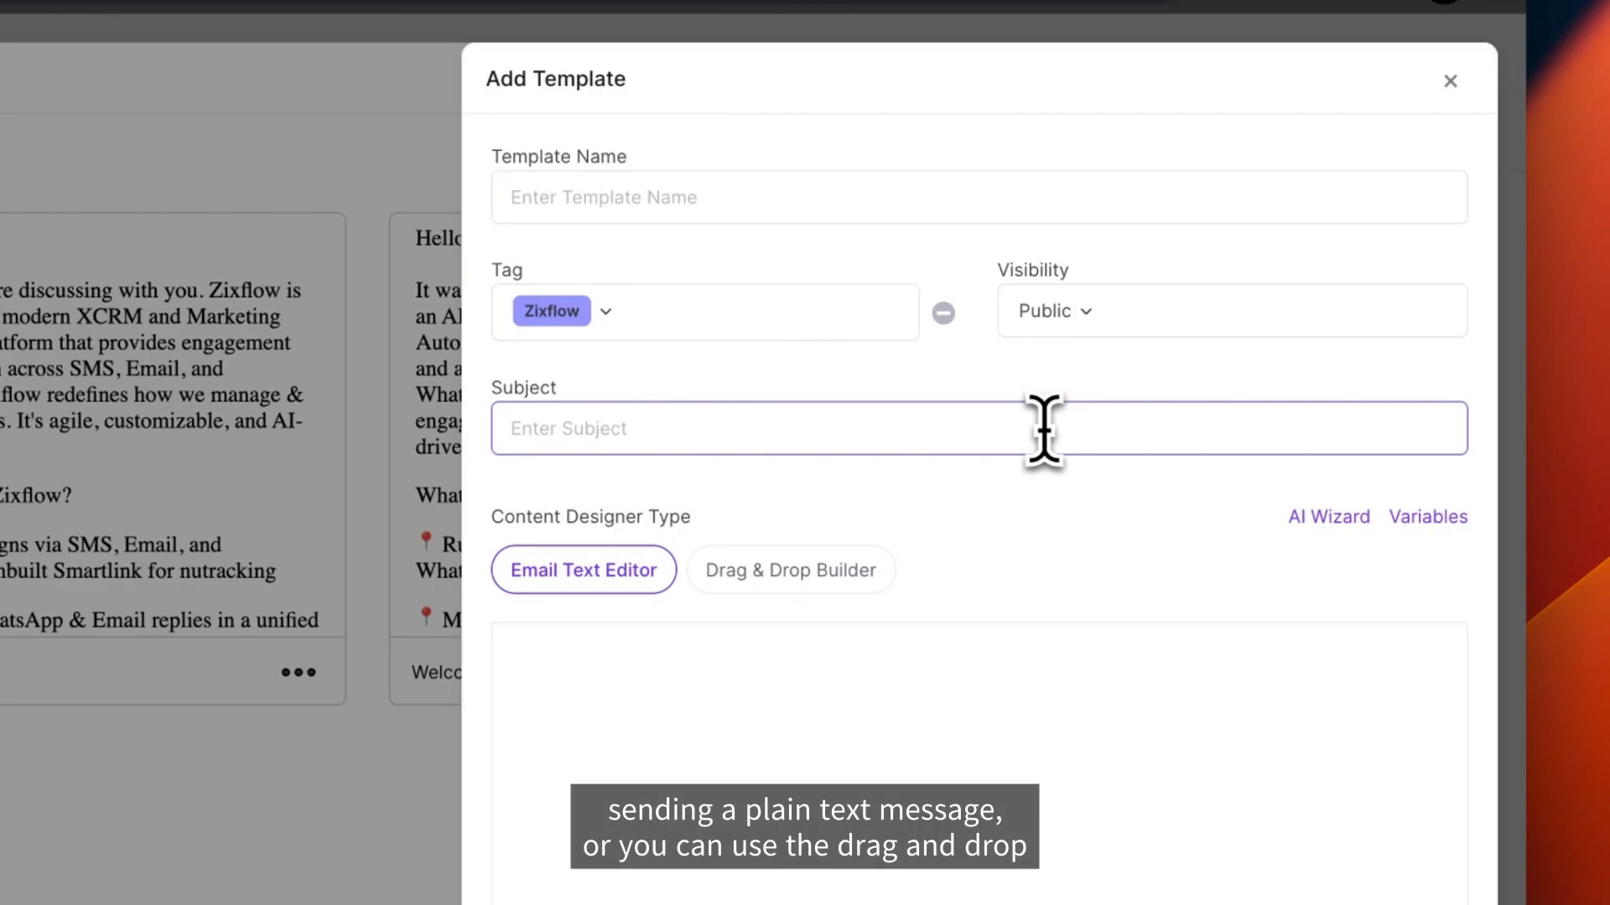
Close the new template form without saving and choose the first existing Welcome Email template for the campaign
scroll(1035, 453, "down", 3)
left_click(899, 487)
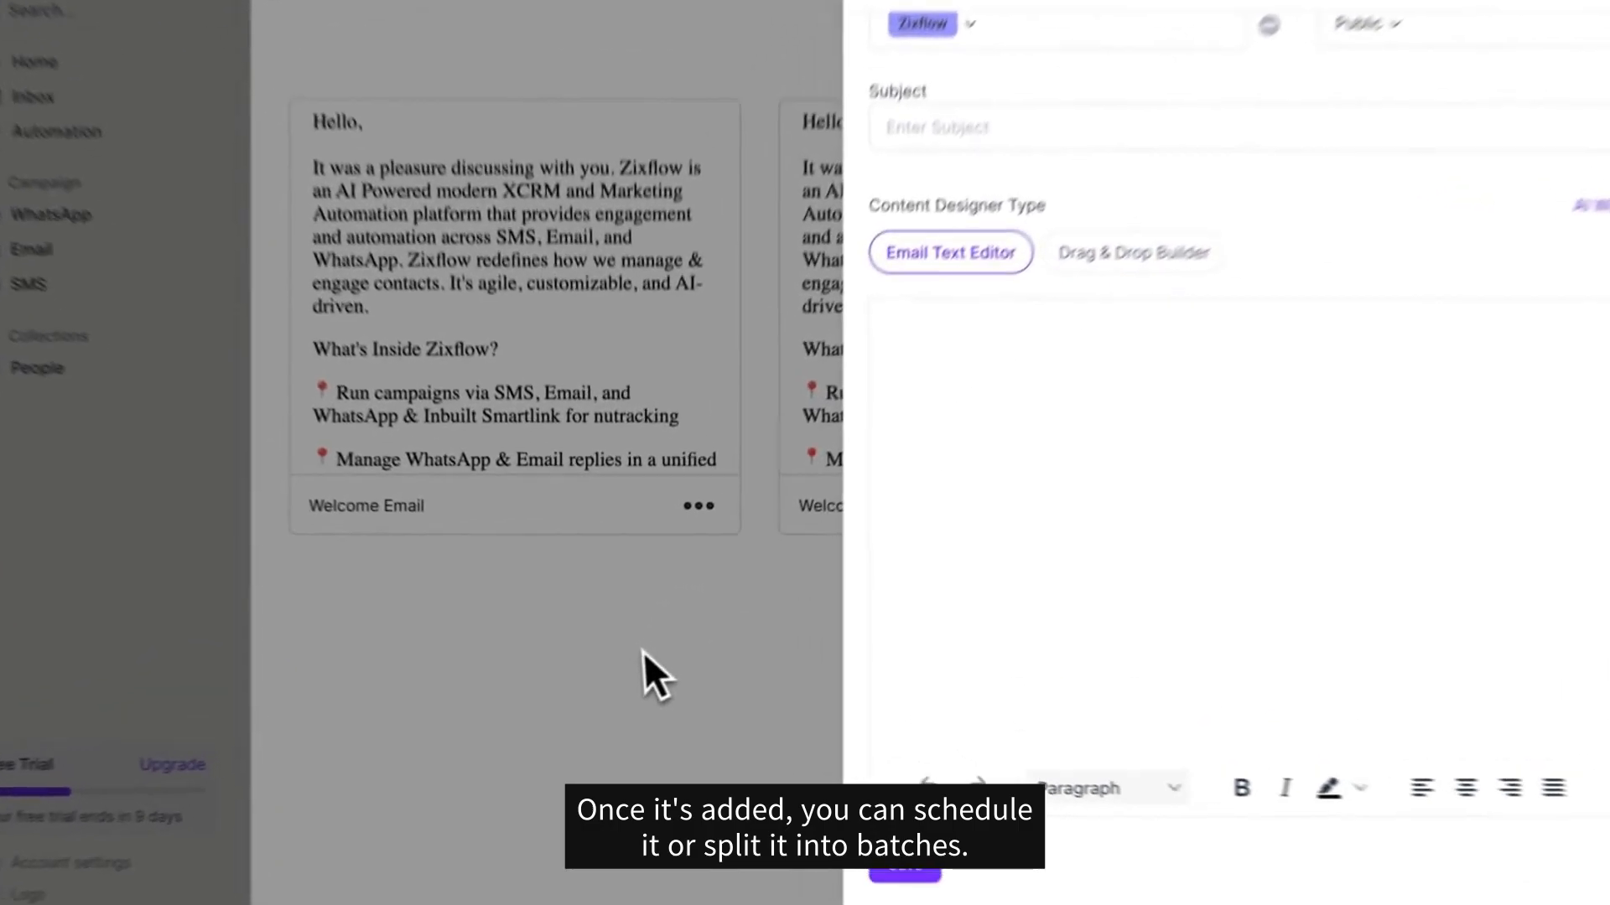
left_click(630, 651)
mouse_move(533, 484)
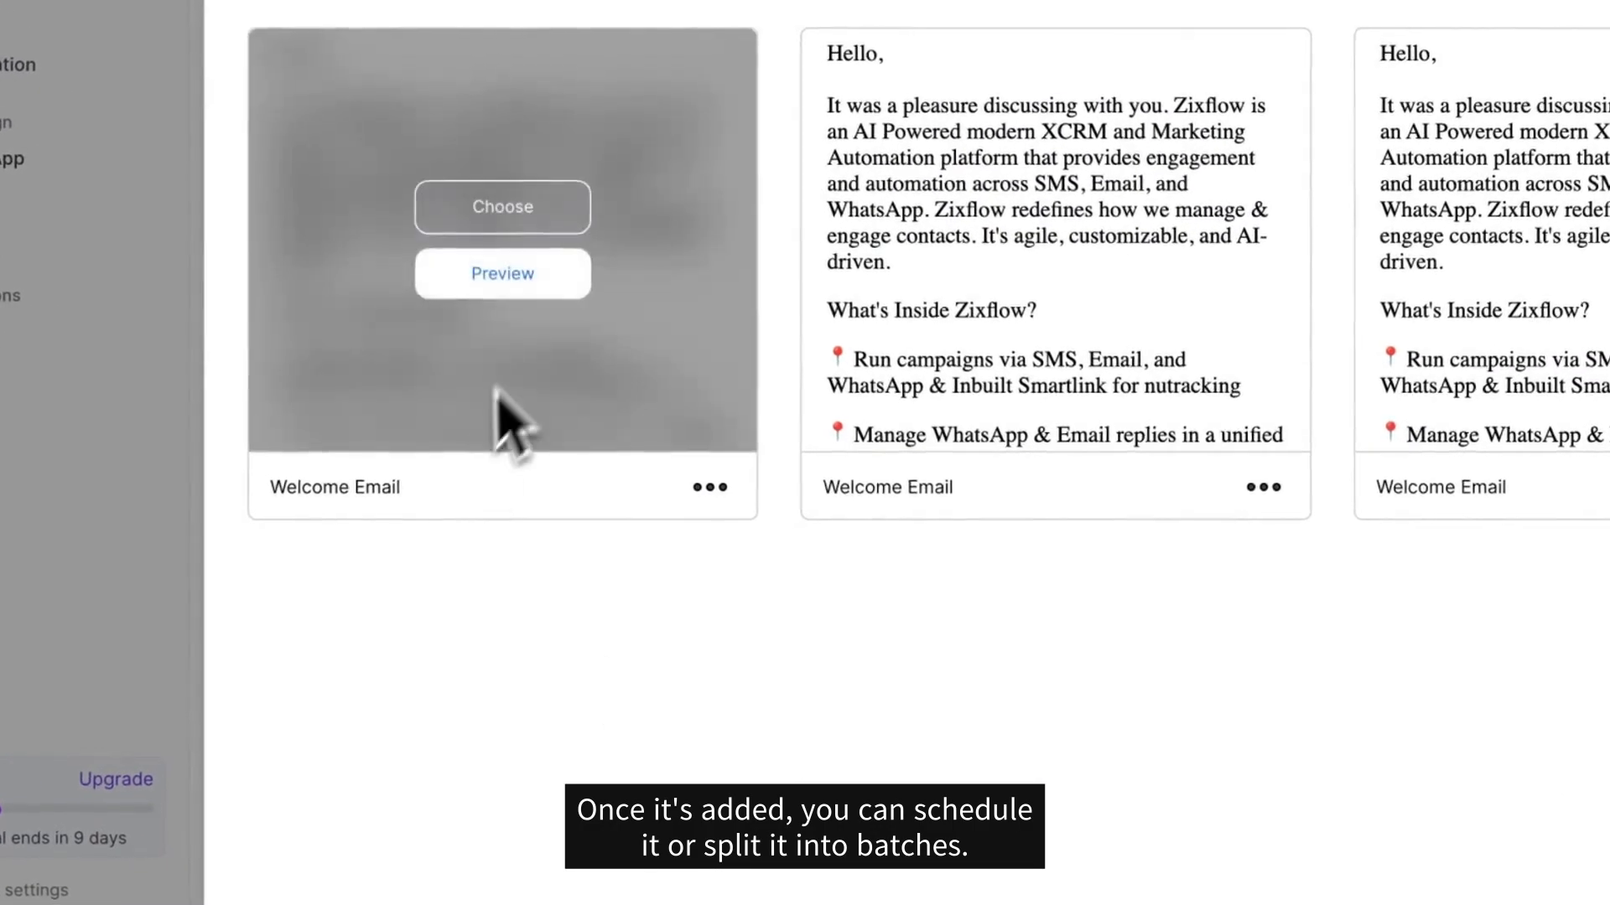
left_click(513, 217)
Enable the Schedule and Split Campaign options for the email campaign
scroll(990, 746, "down", 4)
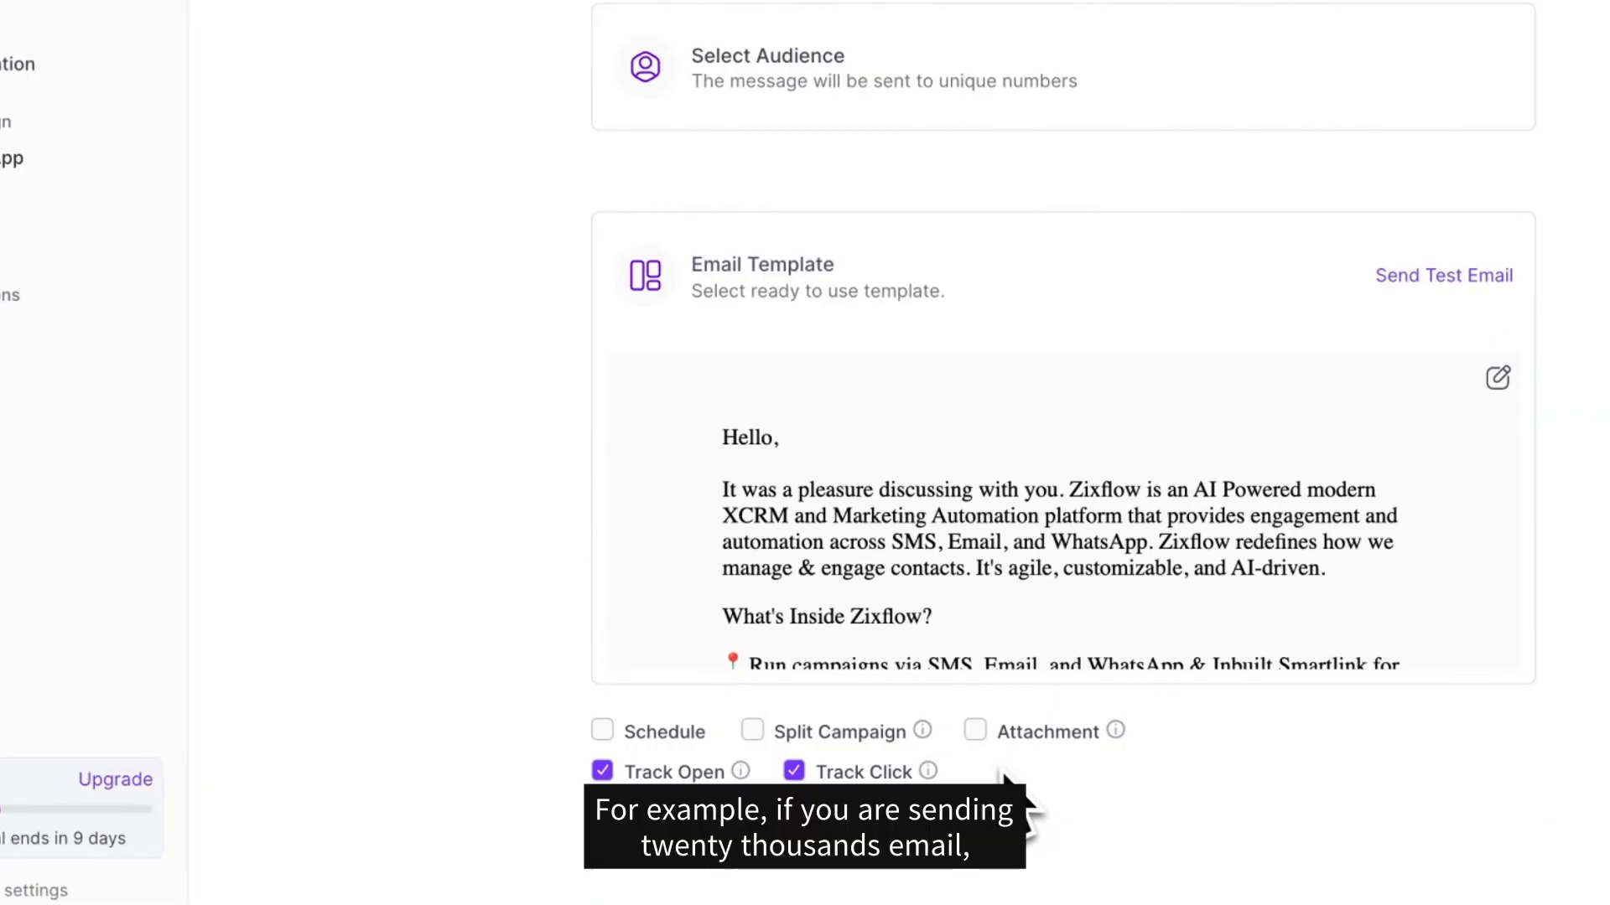
left_click(665, 733)
scroll(675, 742, "down", 2)
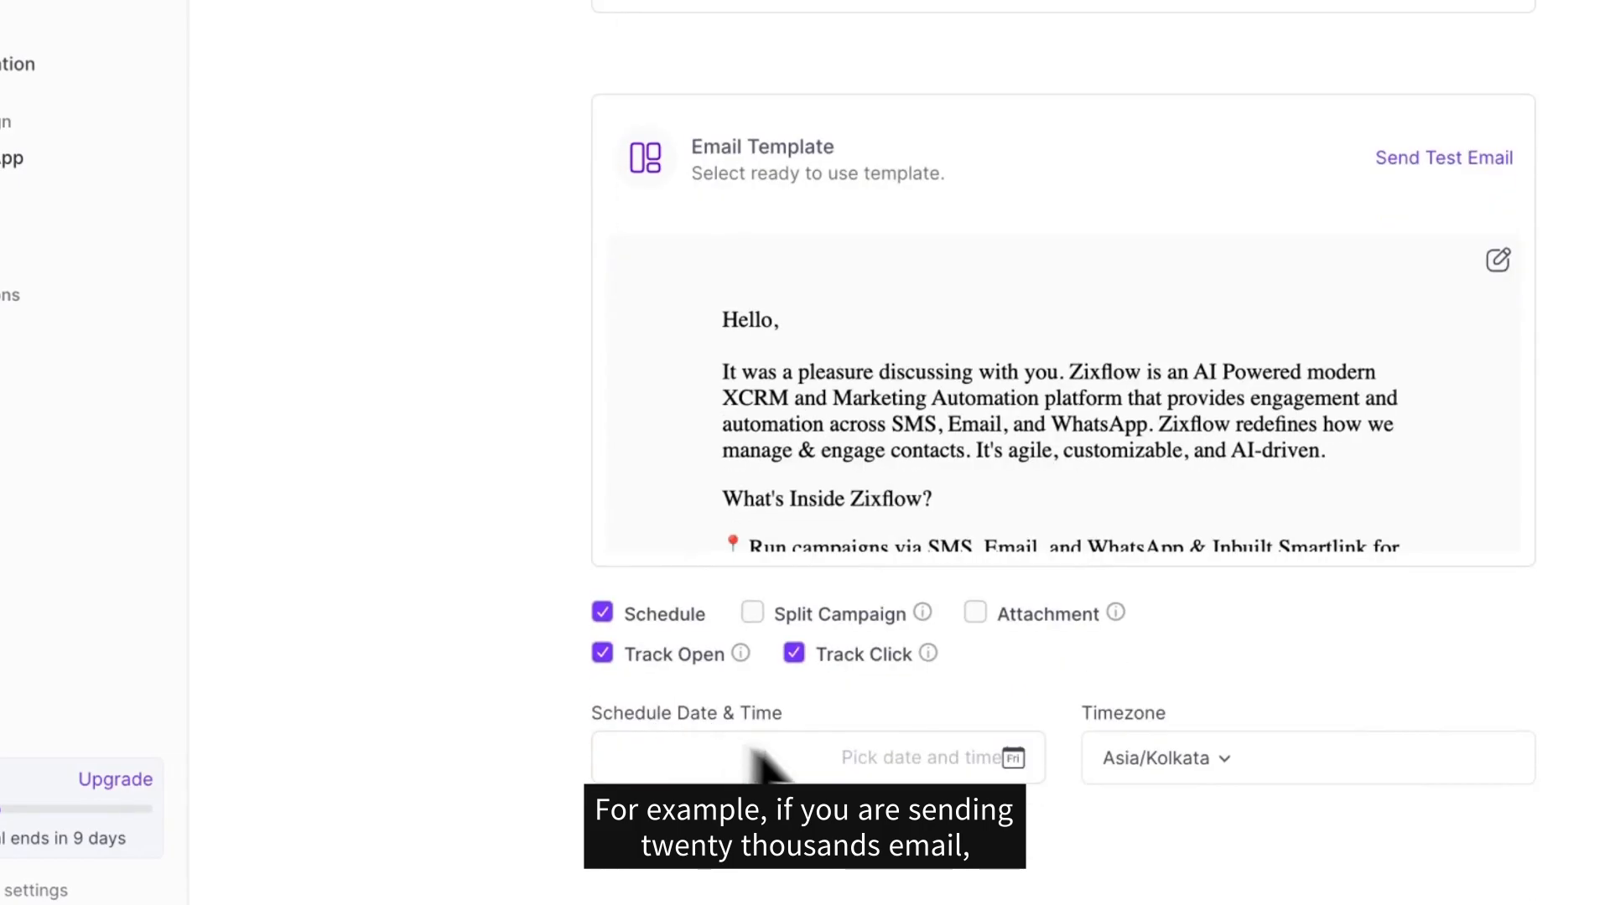
left_click(856, 616)
Set the split campaign to 5000 contacts per batch with a time interval of 60 Min
left_click(981, 884)
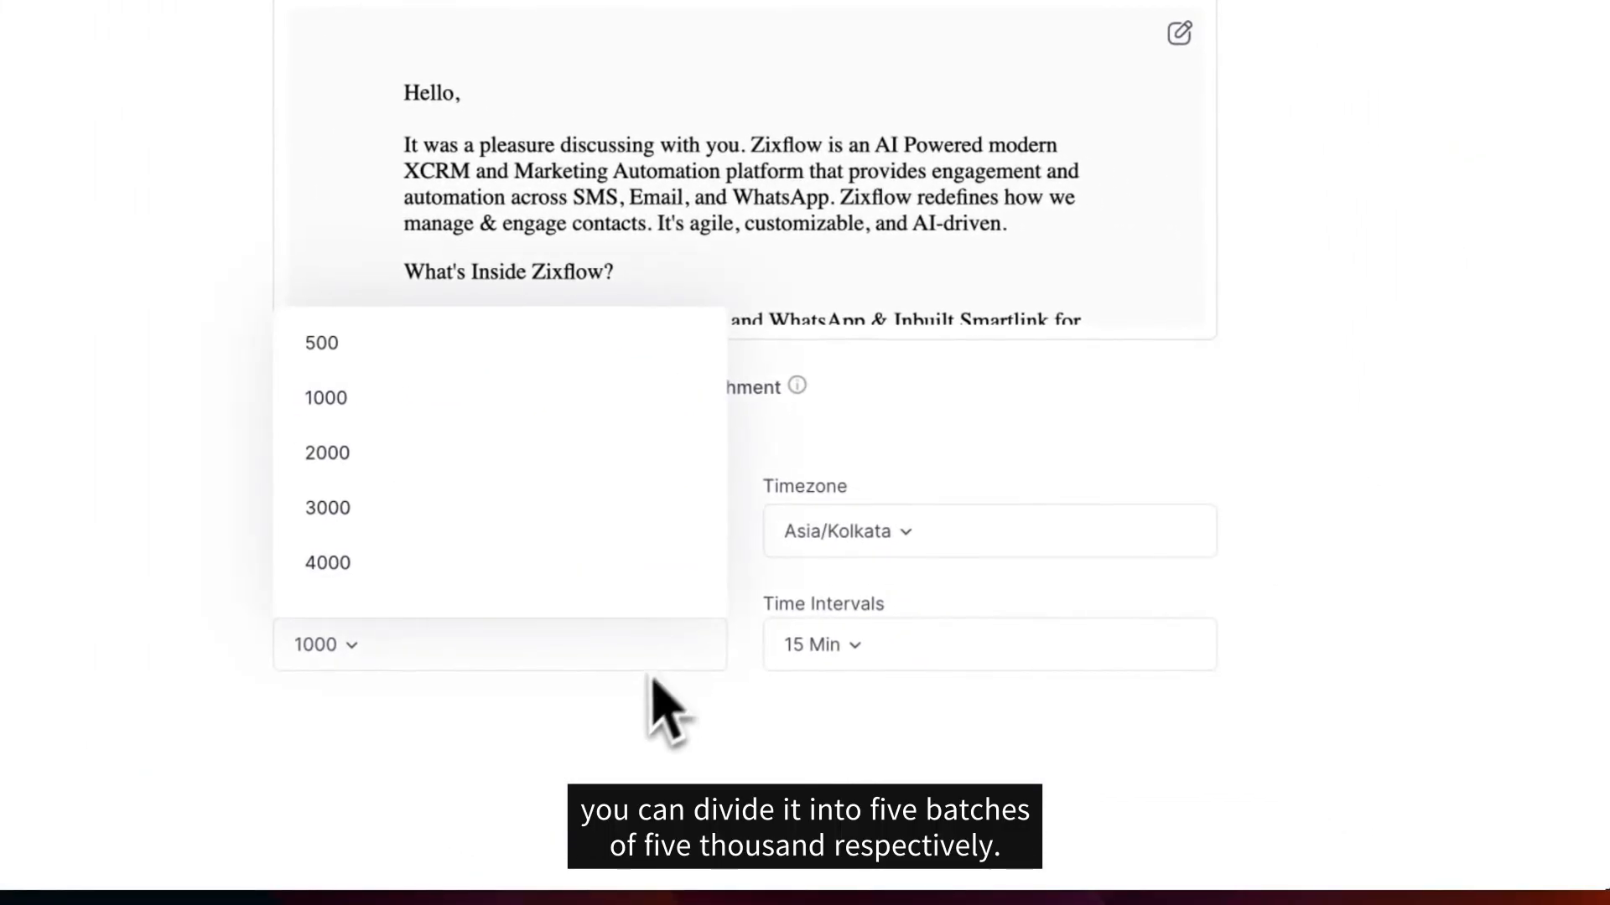
scroll(612, 608, "down", 1)
left_click(612, 604)
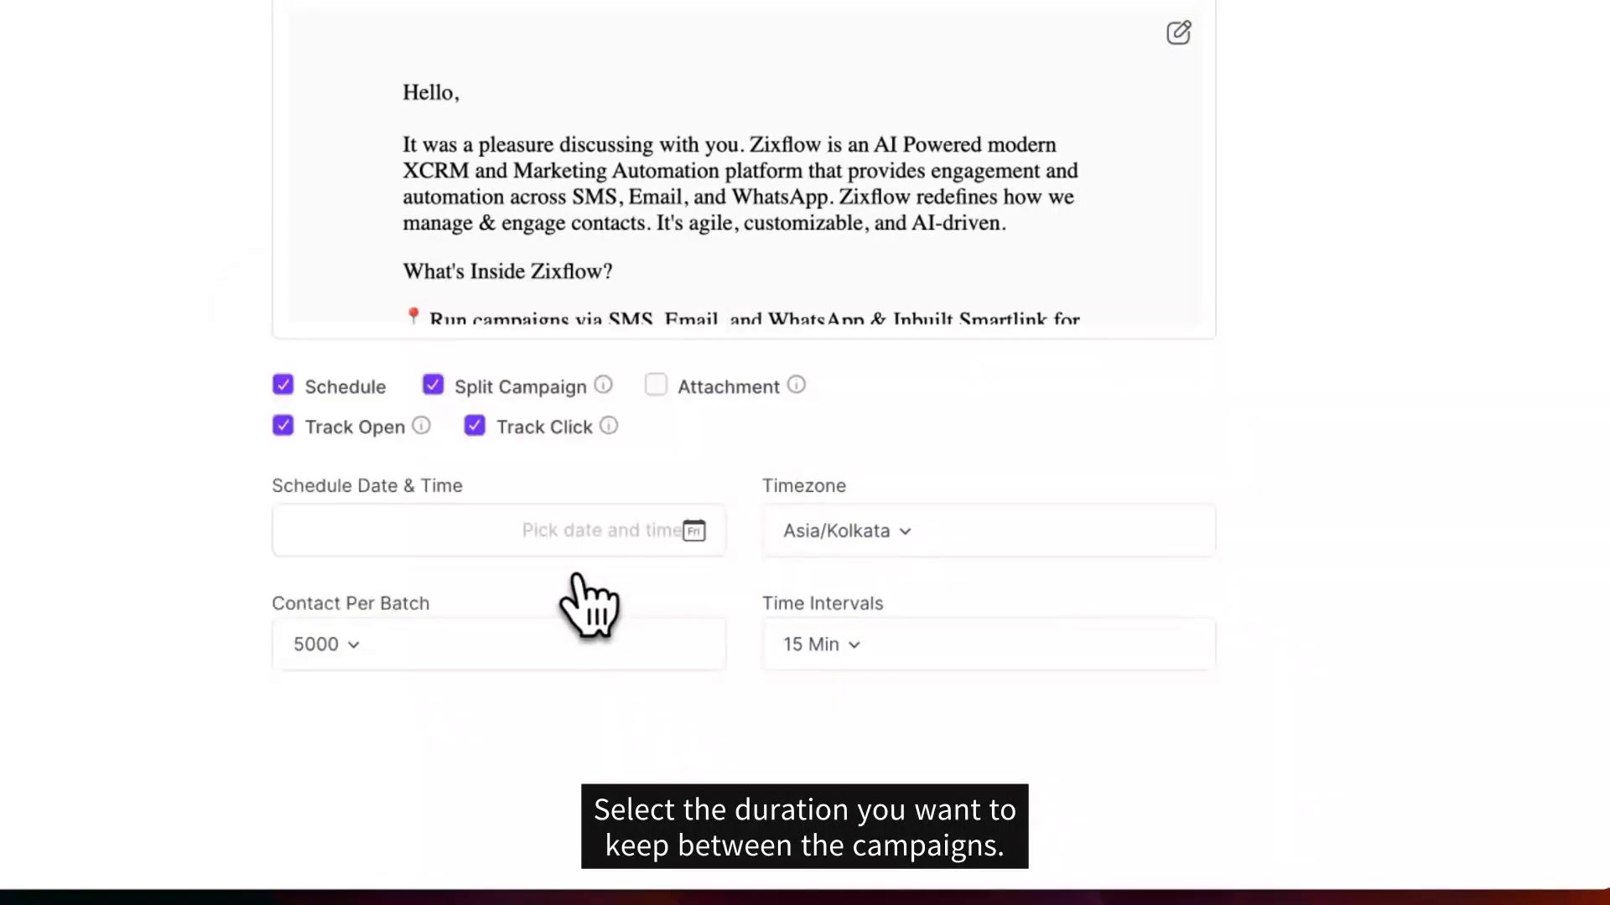
left_click(856, 636)
left_click(904, 527)
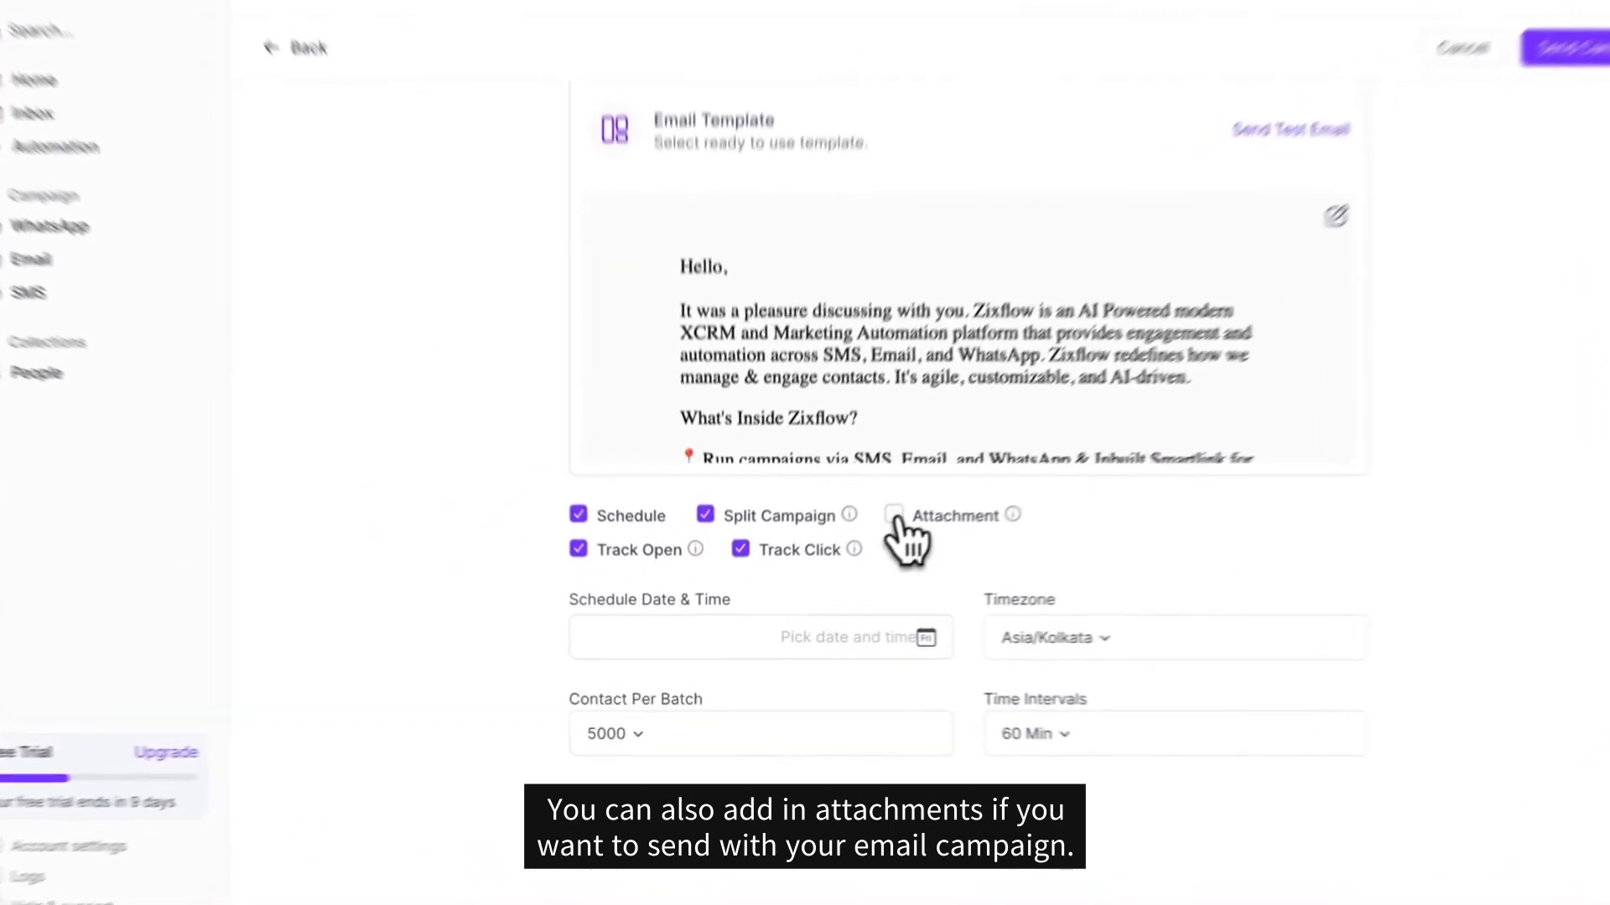
Enable the Attachment option to check its file upload, and disable it again
left_click(856, 552)
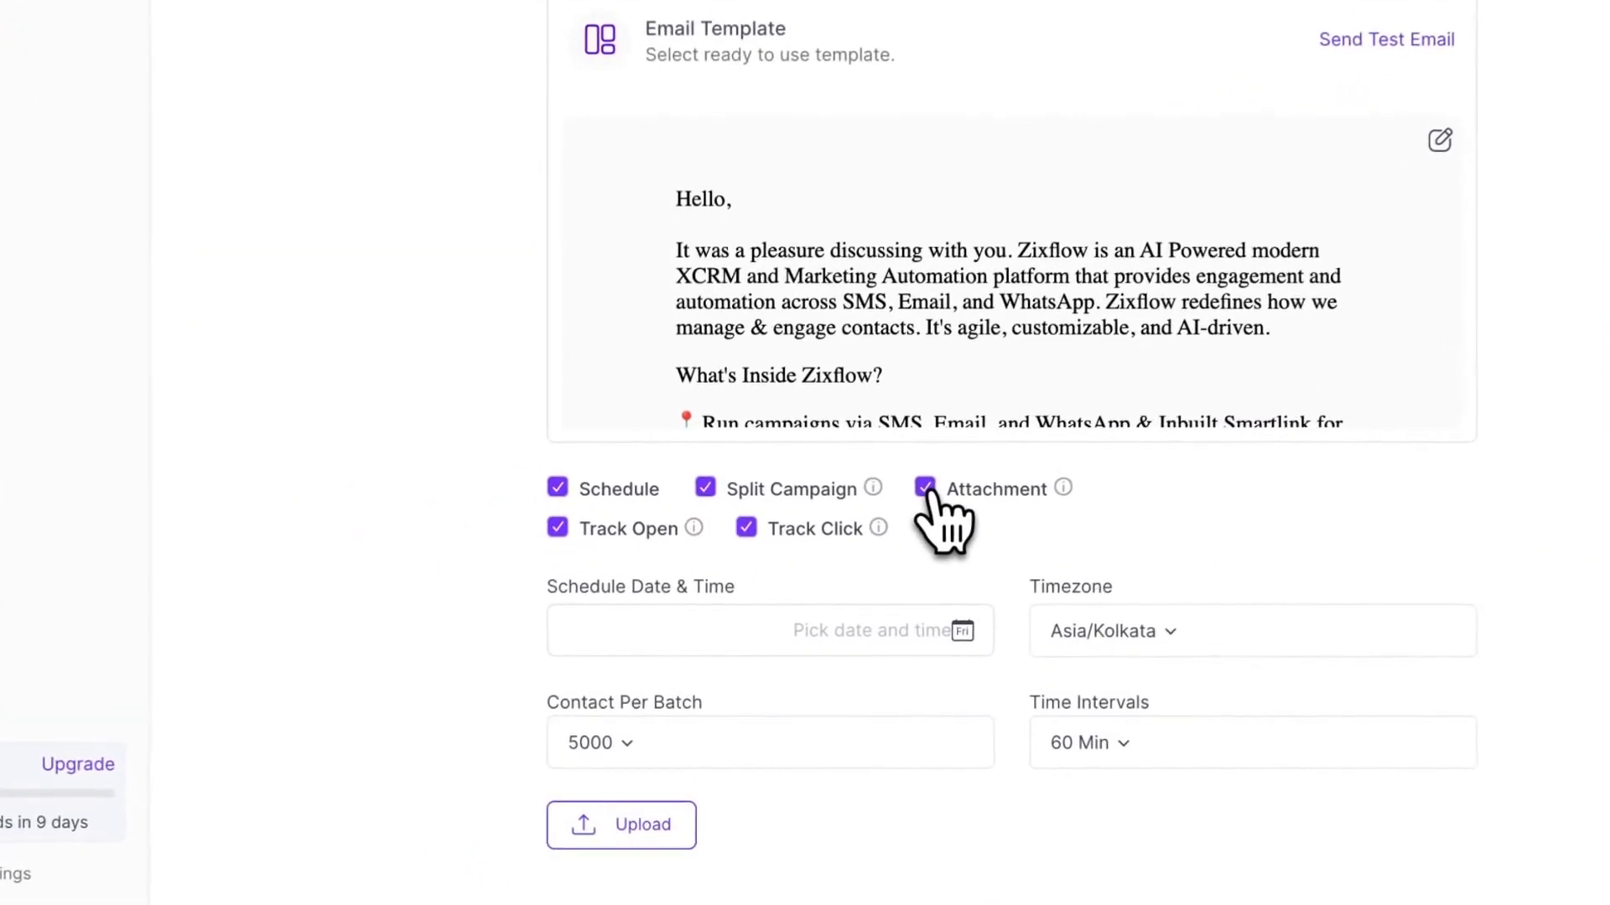
left_click(856, 553)
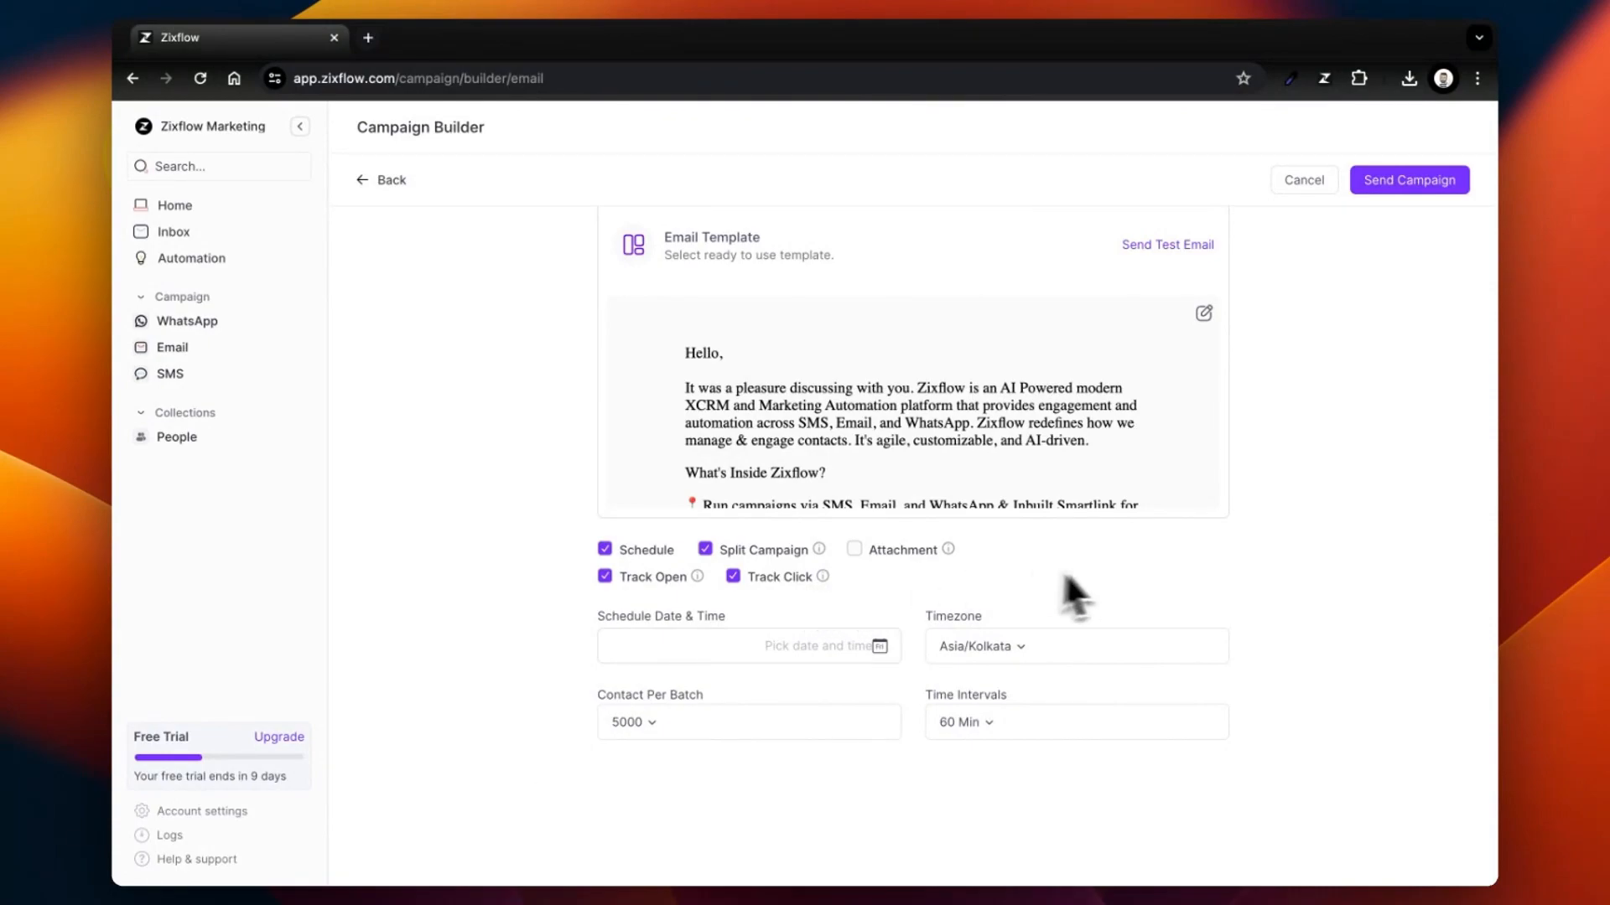
Return to the beginning of the campaign form and try to send the campaign
scroll(1344, 516, "up", 2)
scroll(1342, 508, "up", 8)
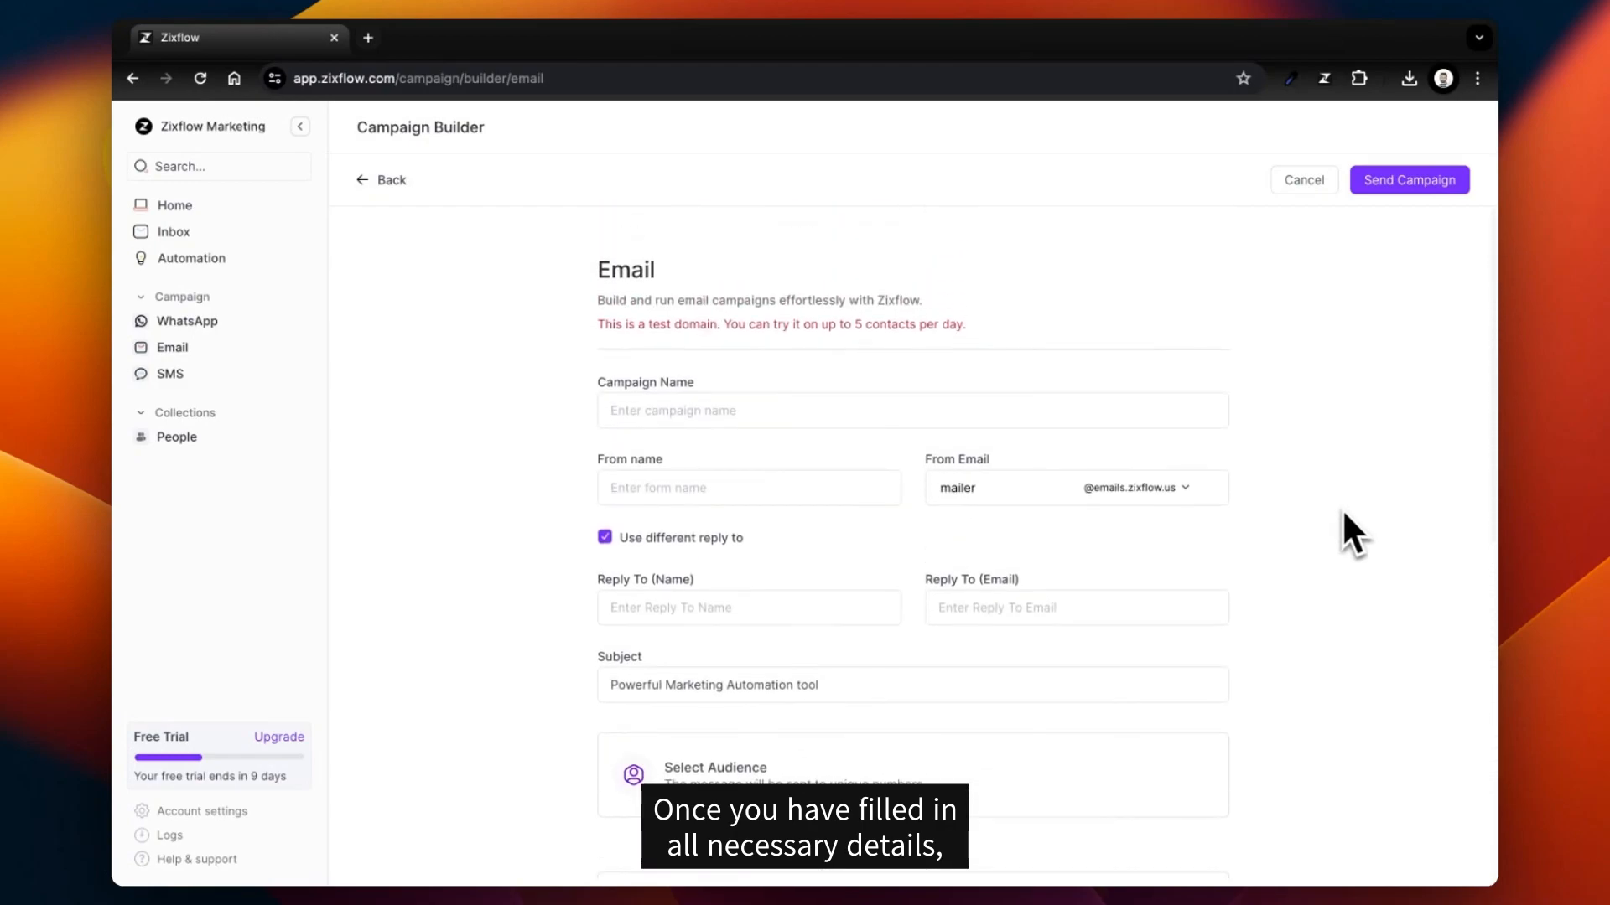
left_click(1447, 182)
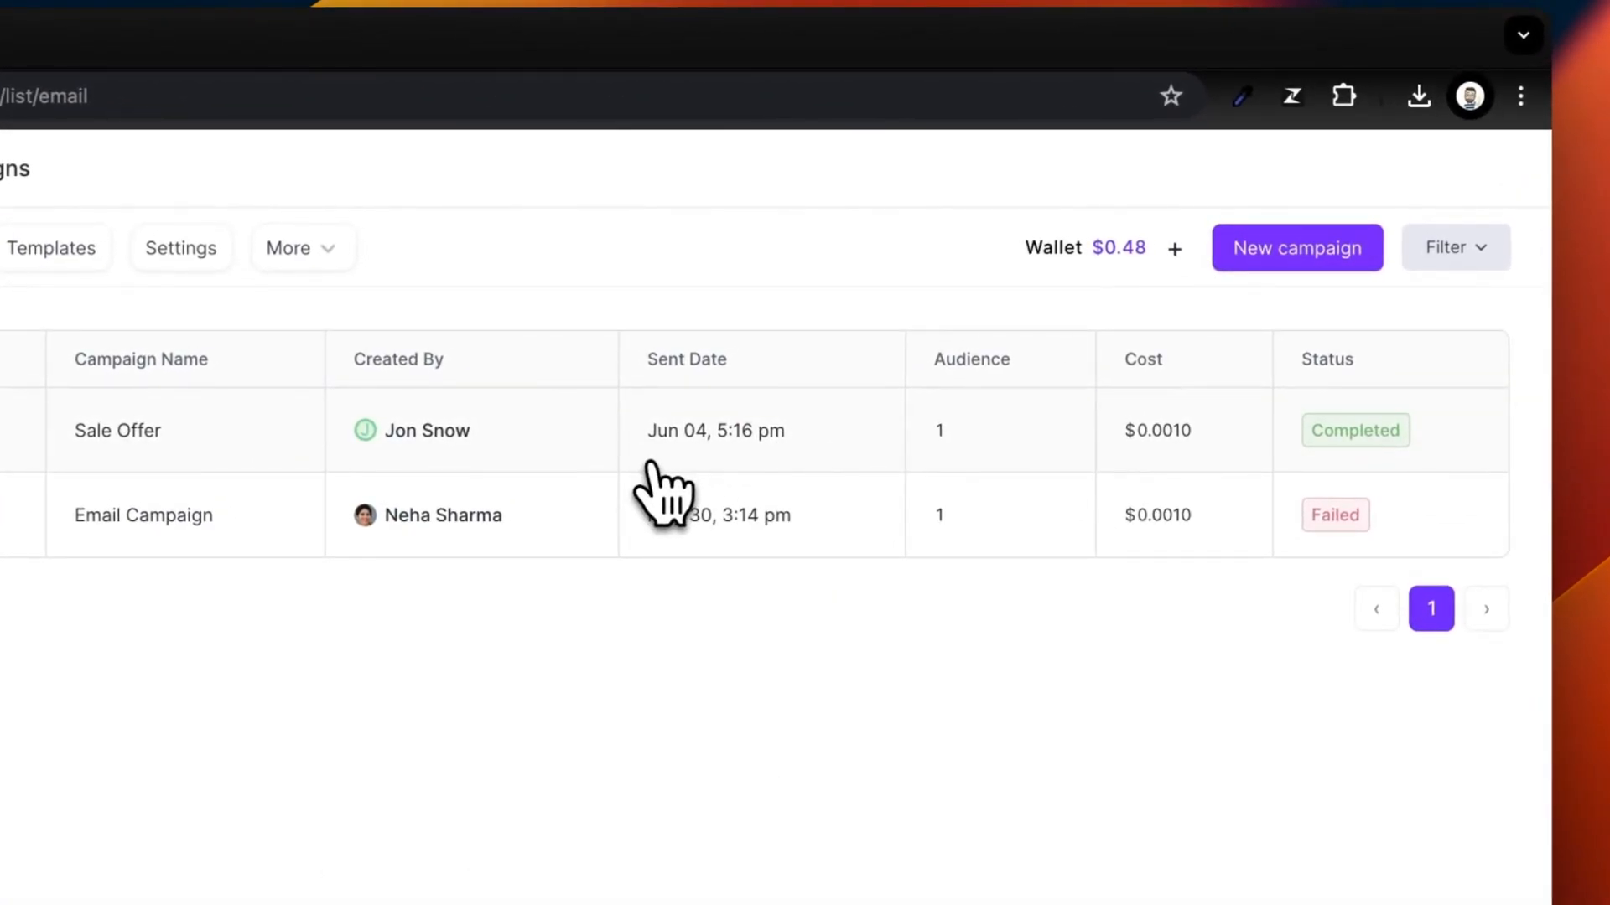
Open the Sale Offer campaign from the email campaign list and examine its analytics and report
left_click(586, 449)
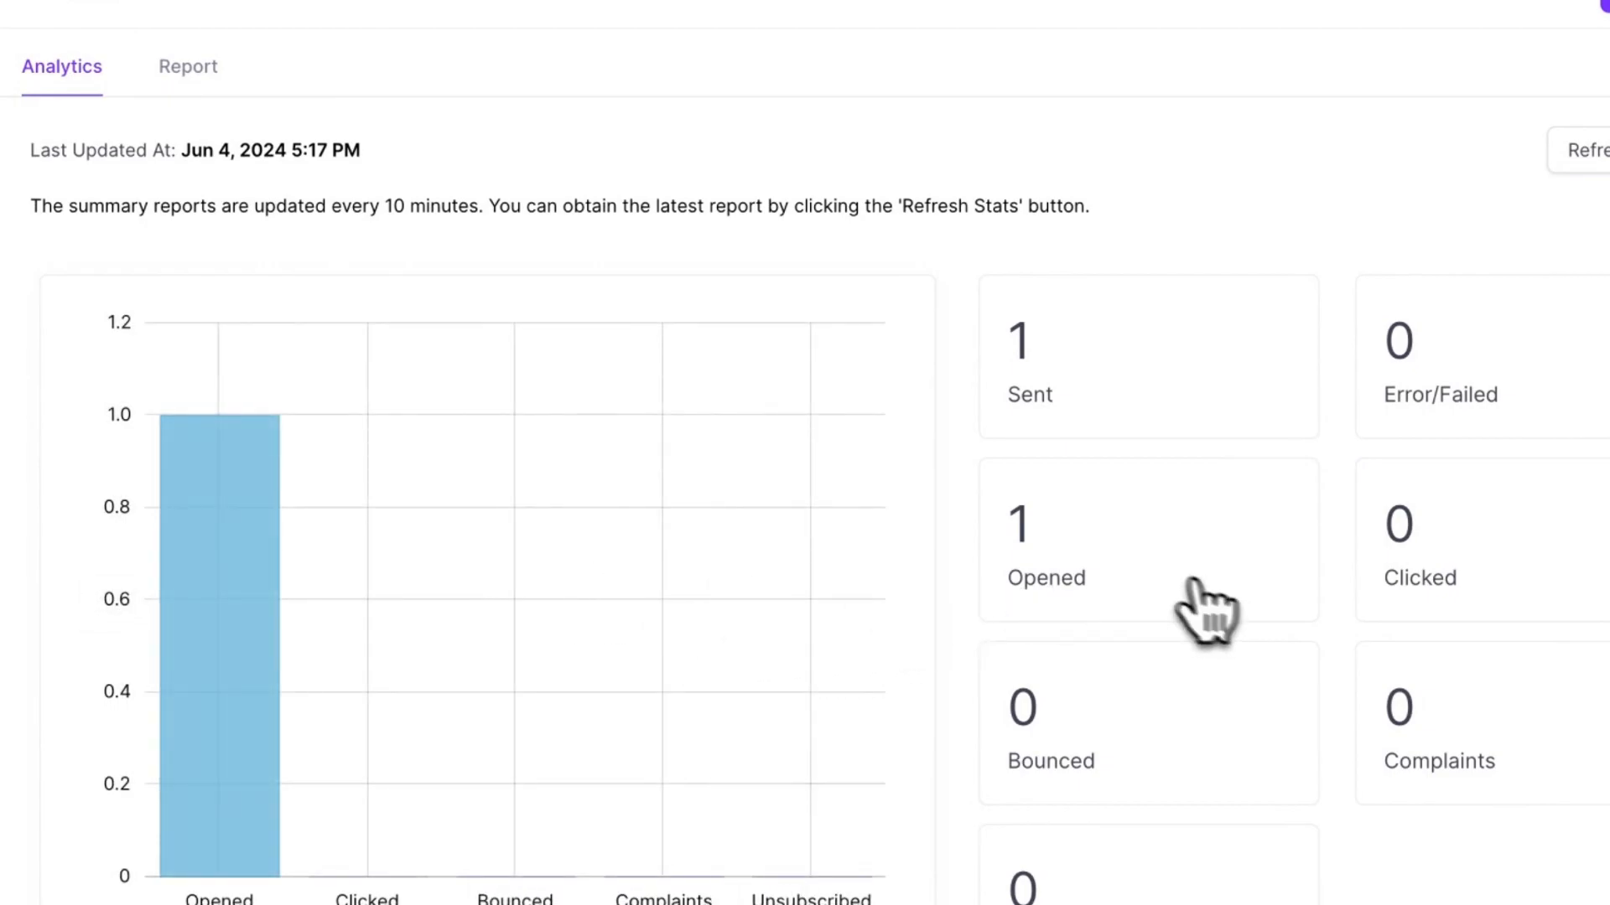
left_click(172, 50)
left_click(635, 254)
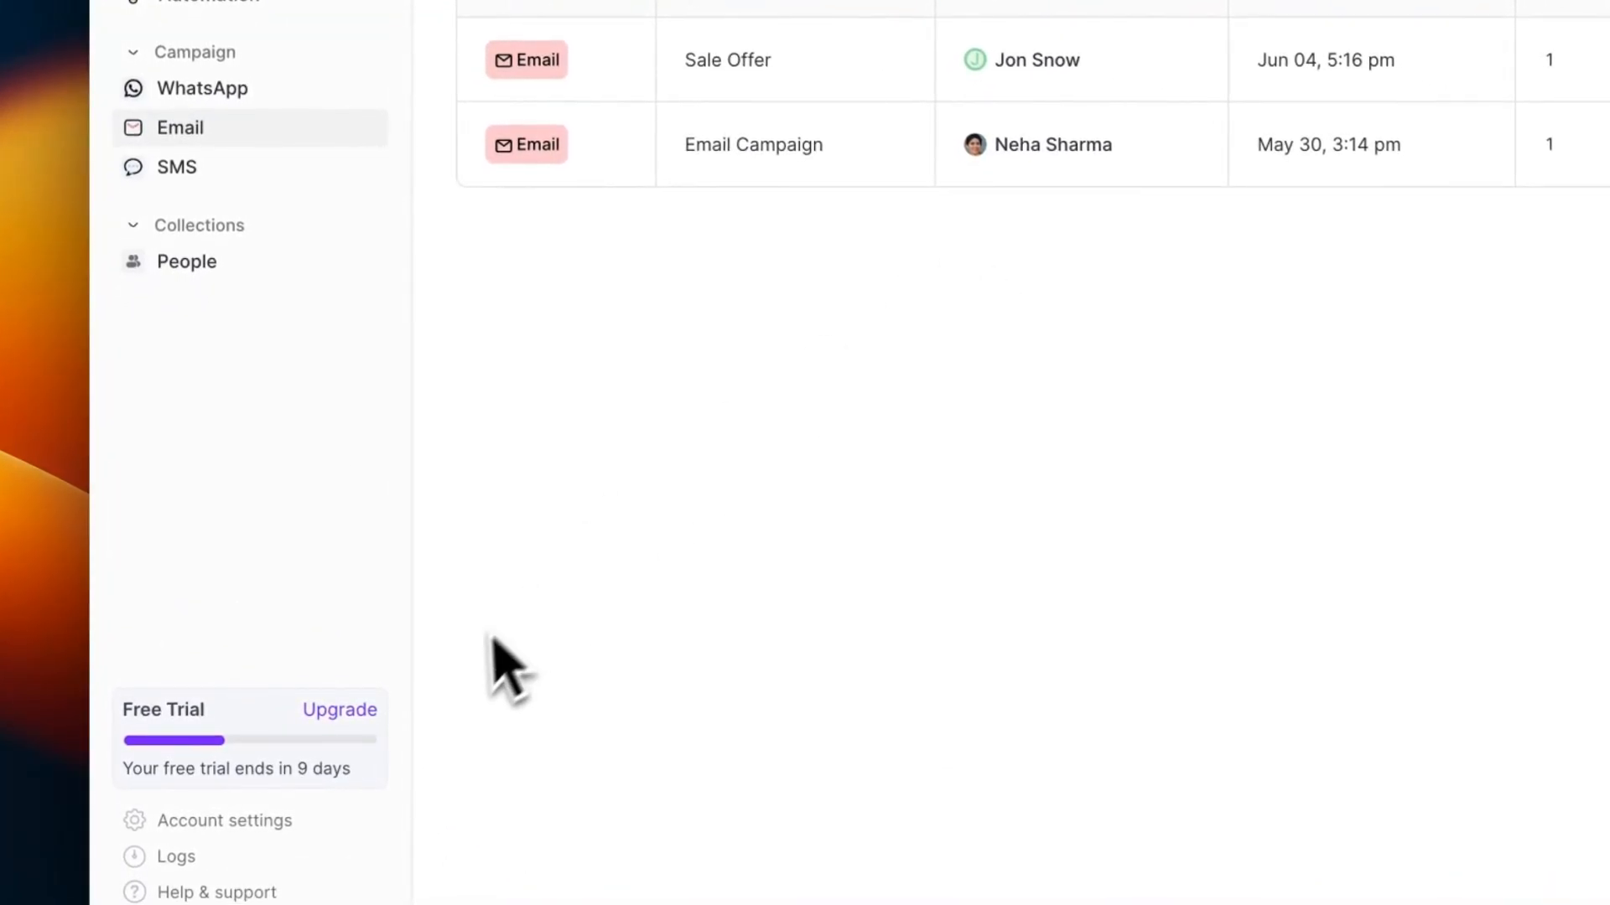
Open the help and support options
left_click(256, 892)
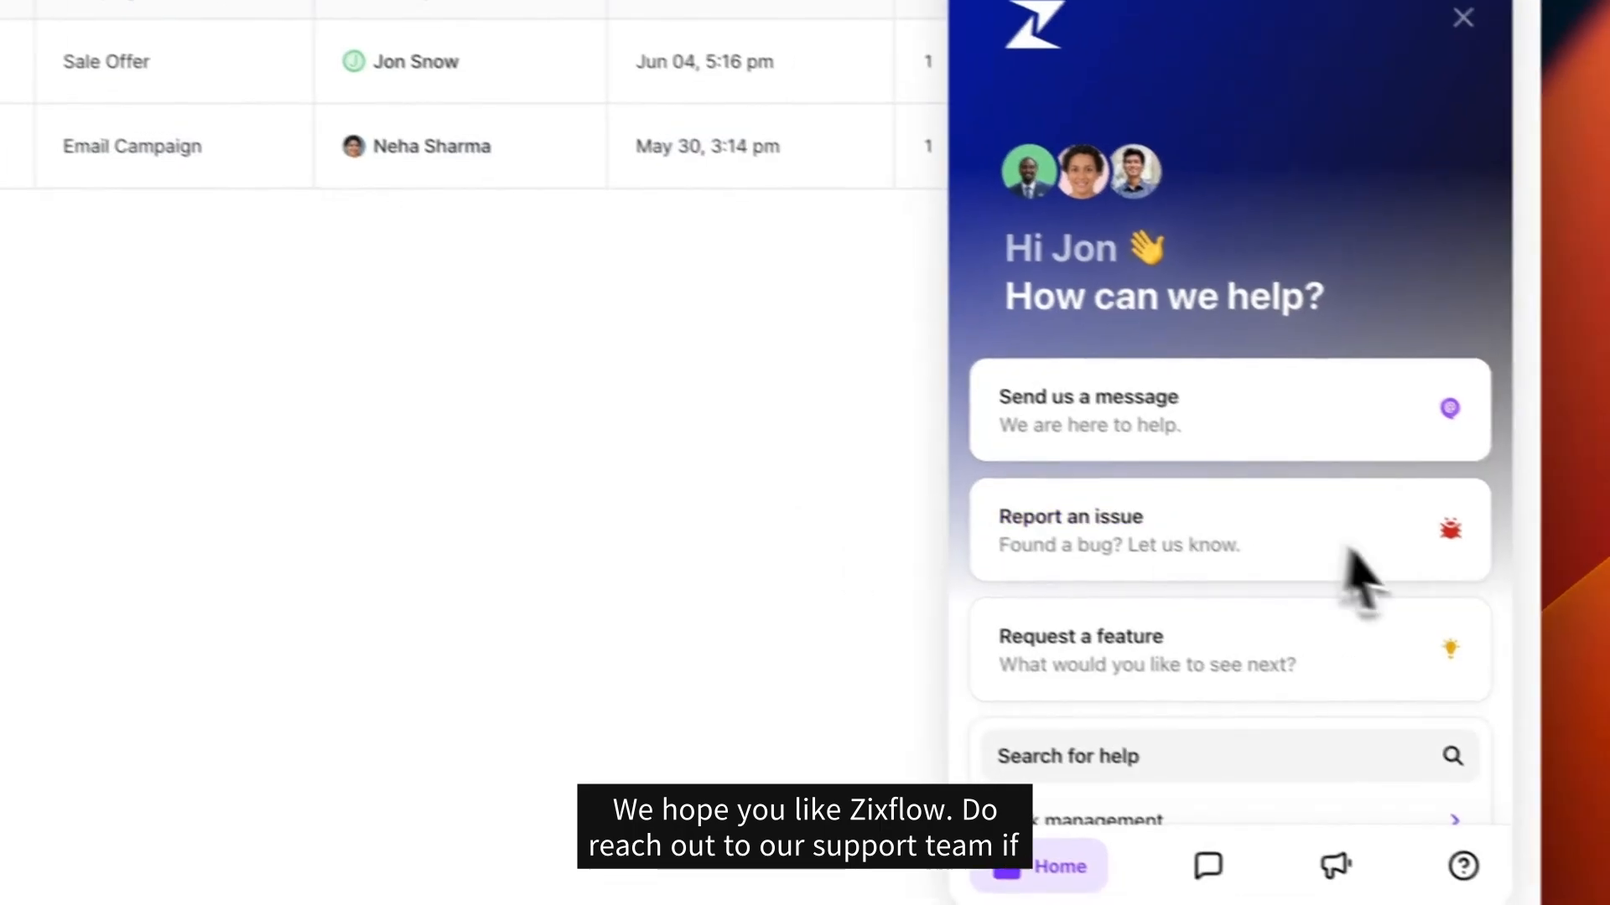